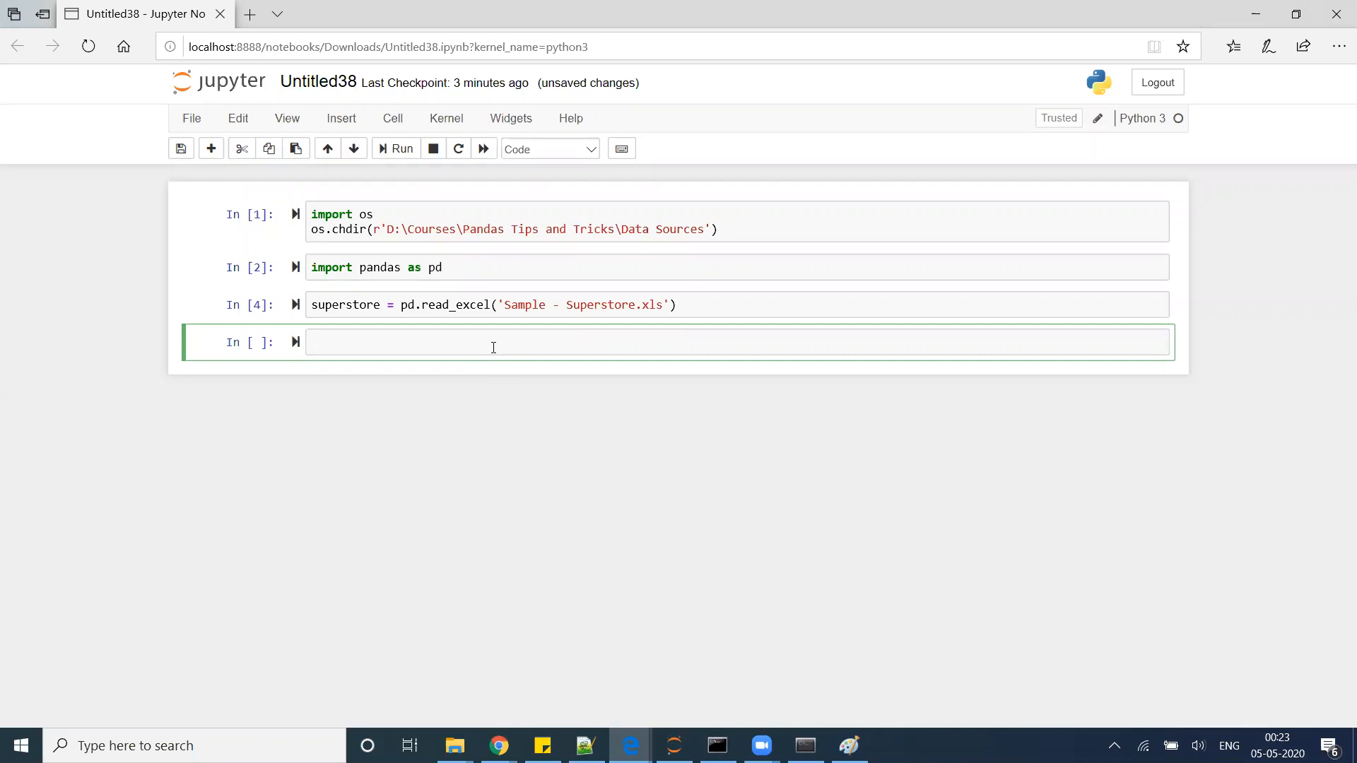
pyautogui.write('su')
# Complete 'su' to superstore and run the cell to display the orders table
pyautogui.press('Tab')
pyautogui.press('Down')
pyautogui.press('Down')
pyautogui.press('Return')
pyautogui.hotkey('ctrl', 'Return')
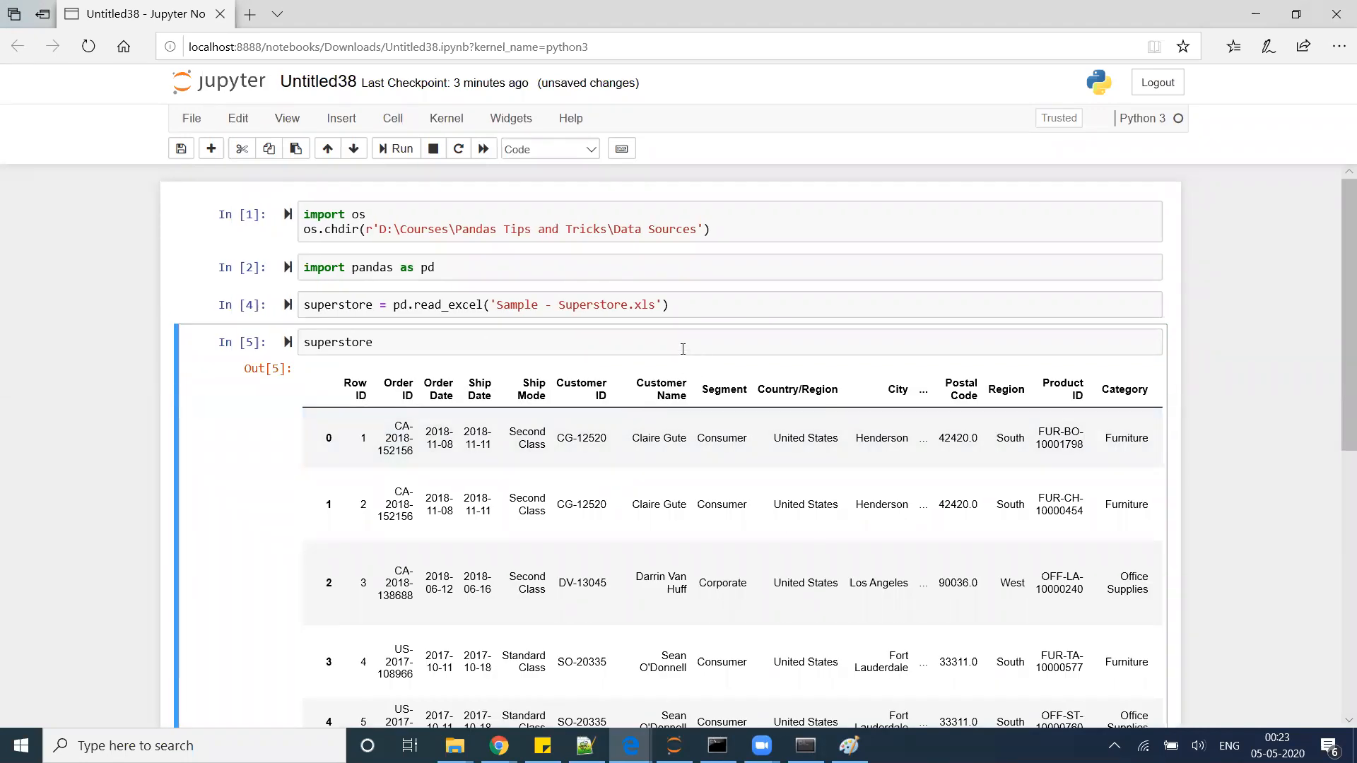
pyautogui.click(683, 349)
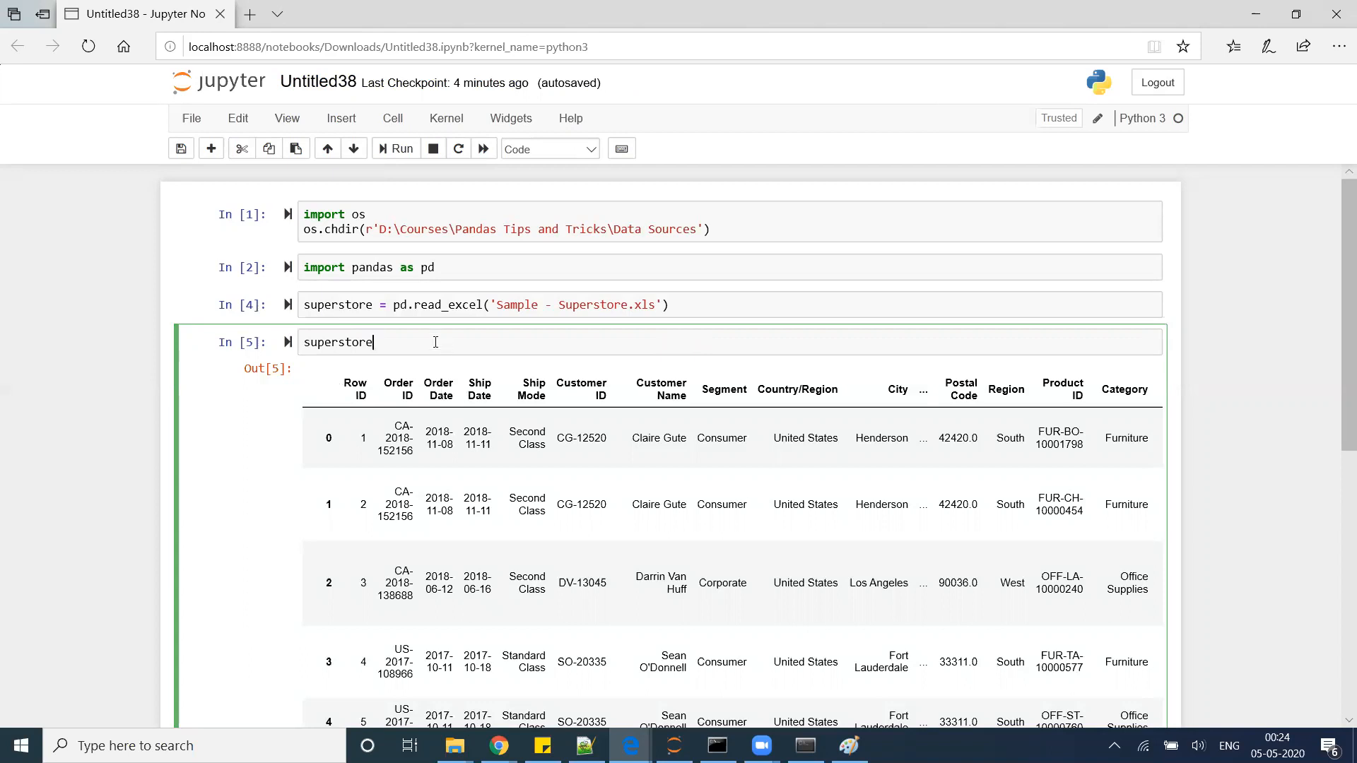
pyautogui.write('.inf')
# Run superstore.info(memory_usage='deep') showing 21 columns and 9.2 MB memory usage
pyautogui.press('Tab')
pyautogui.write('o')
pyautogui.write('(me')
pyautogui.press('Tab')
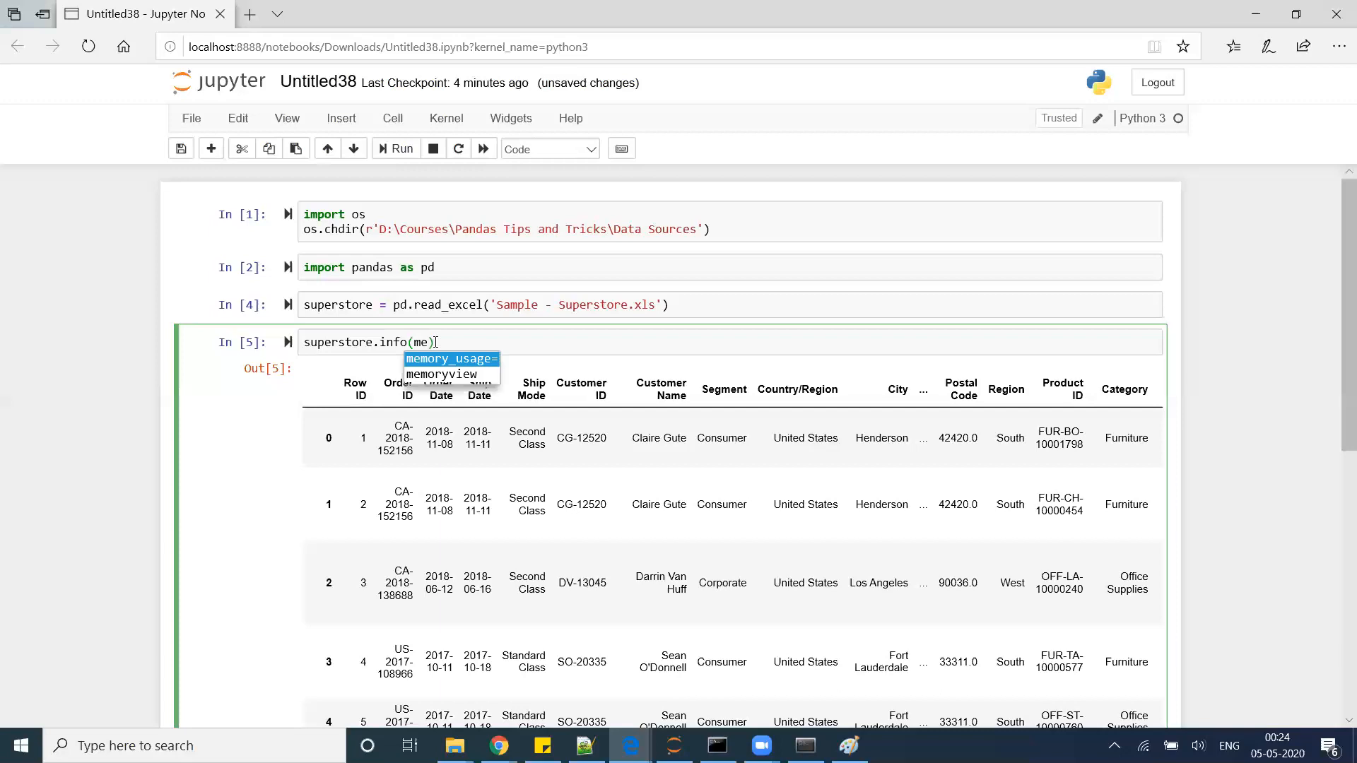
pyautogui.press('Tab')
pyautogui.write("='deep")
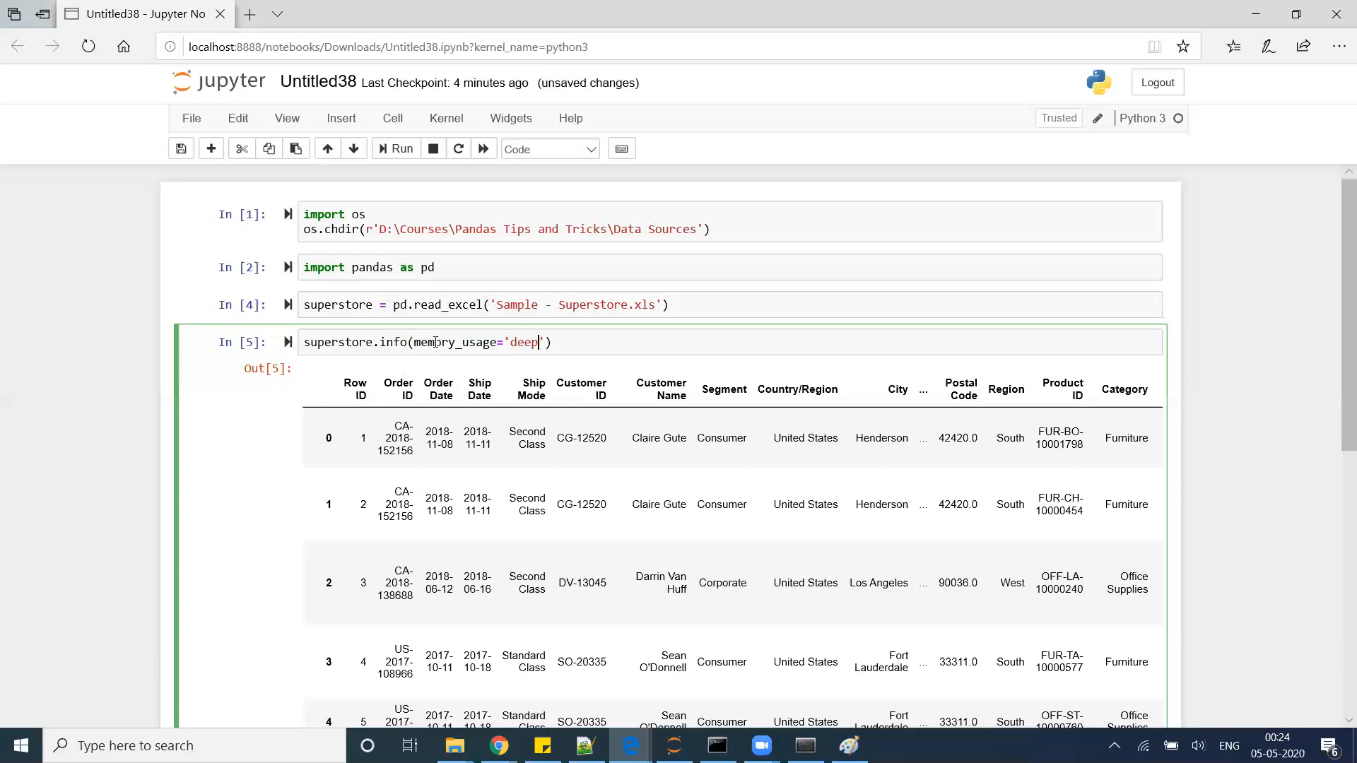
pyautogui.hotkey('shift', 'Return')
pyautogui.scroll(-2, 542, 429)
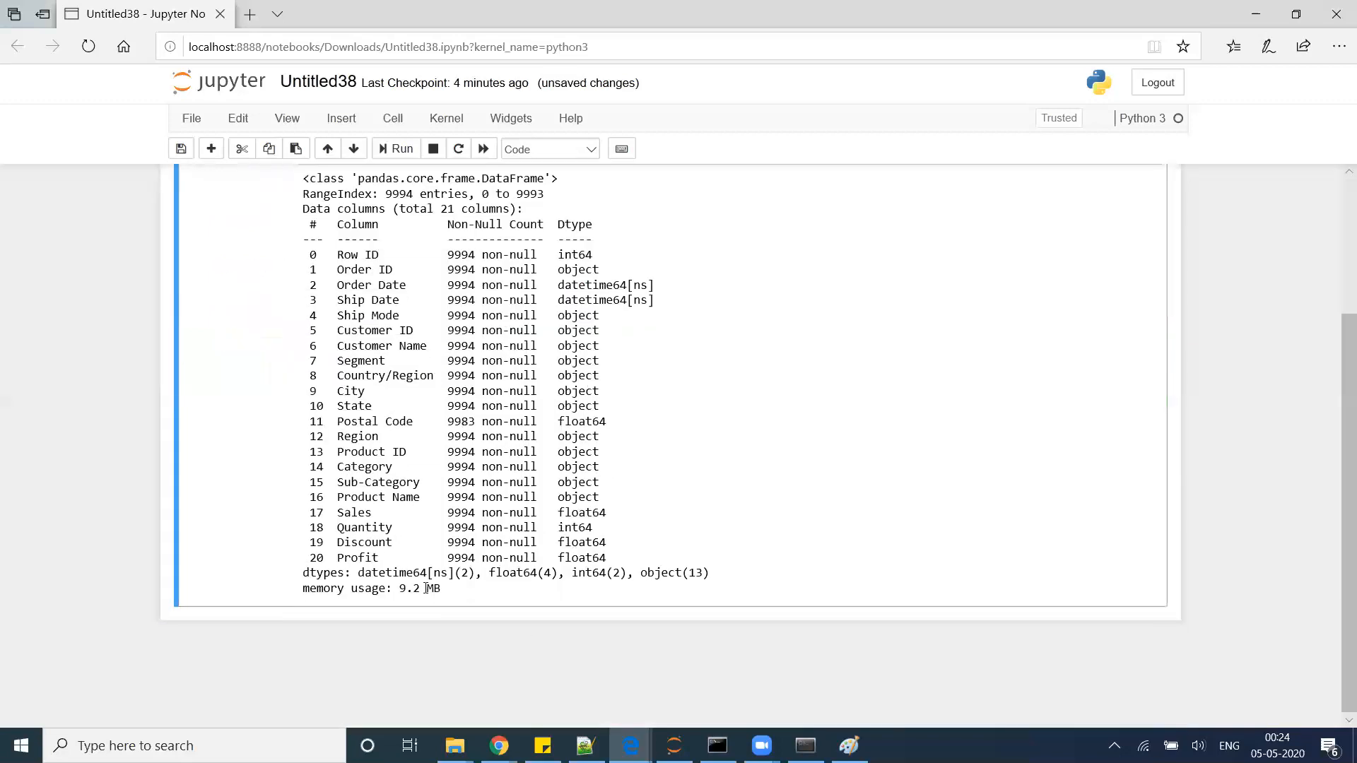
pyautogui.moveTo(400, 589); pyautogui.dragTo(436, 590)
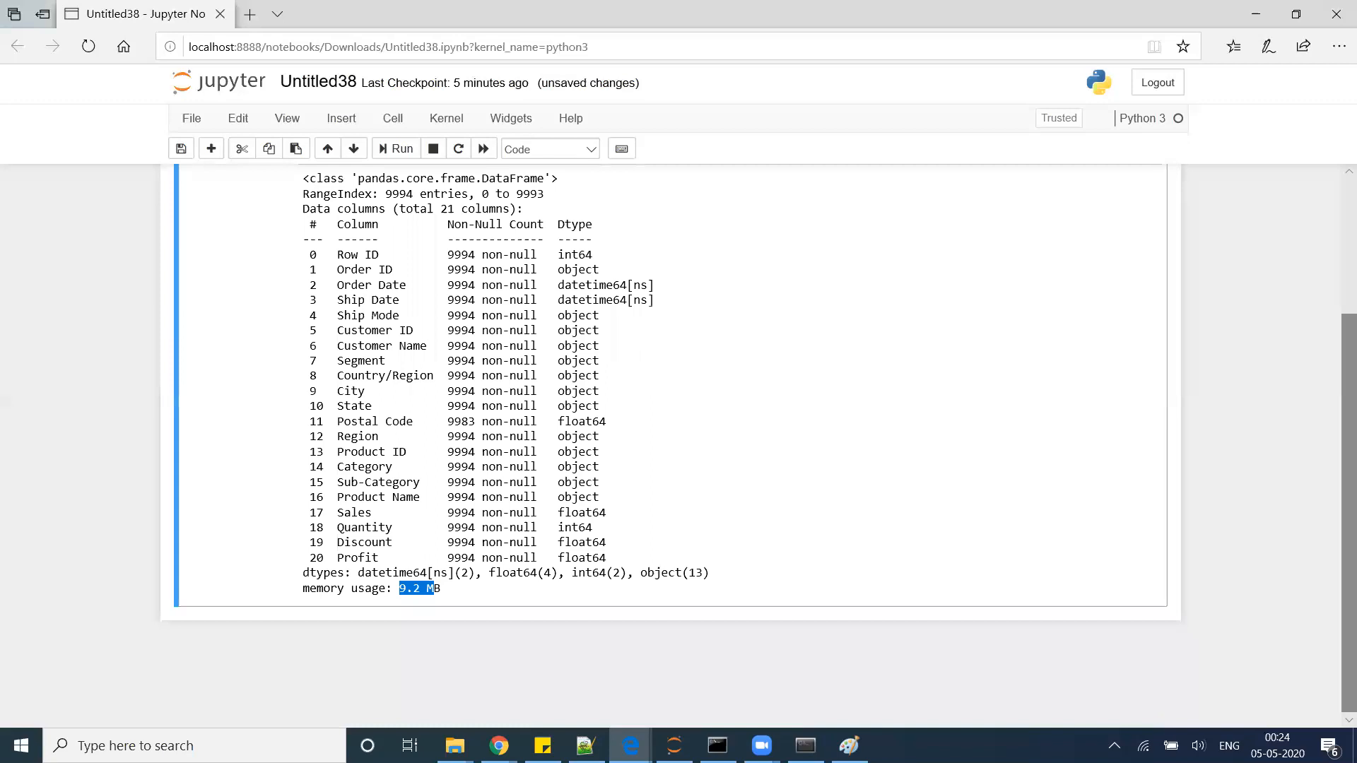
pyautogui.scroll(5, 960, 368)
# Re-run the info cell and begin columns = [ in the new cell, fixing the 'coloumns' typo
pyautogui.click(570, 343)
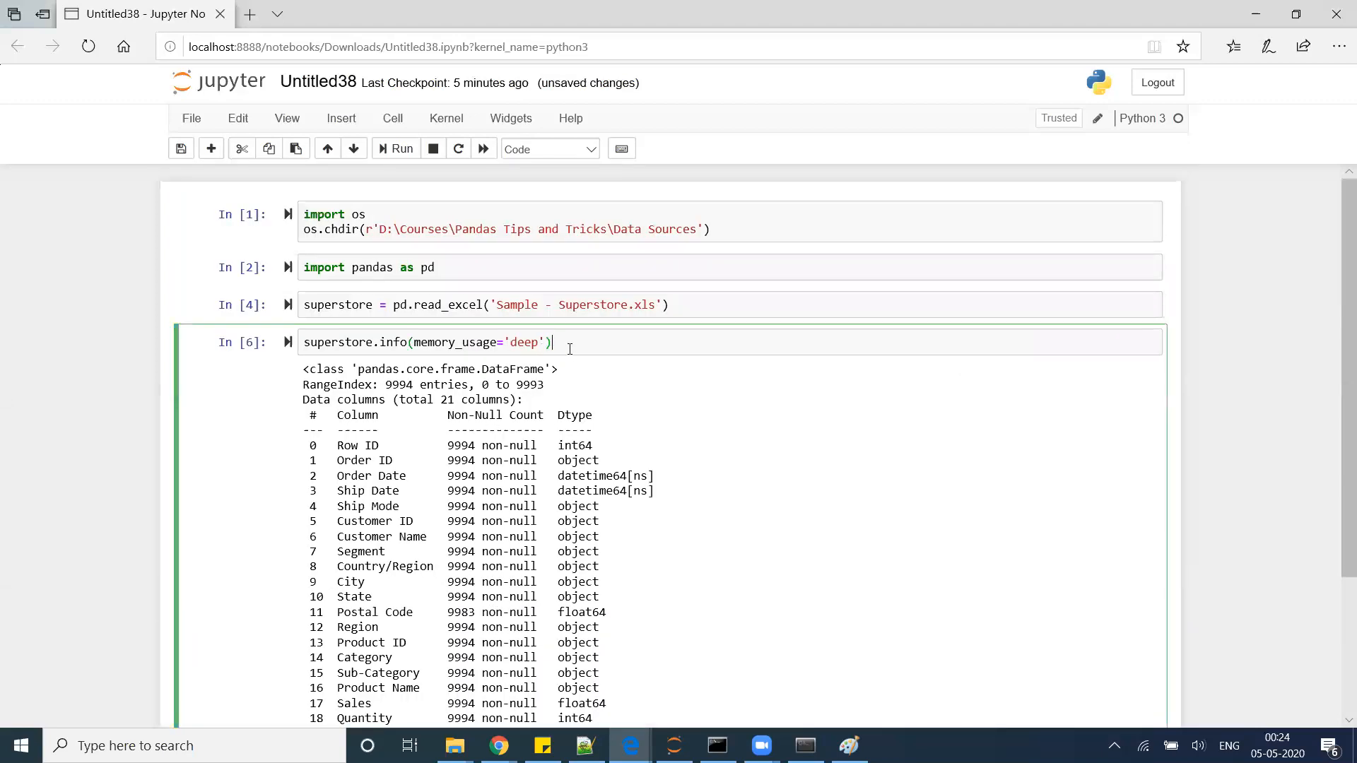
pyautogui.hotkey('shift', 'Return')
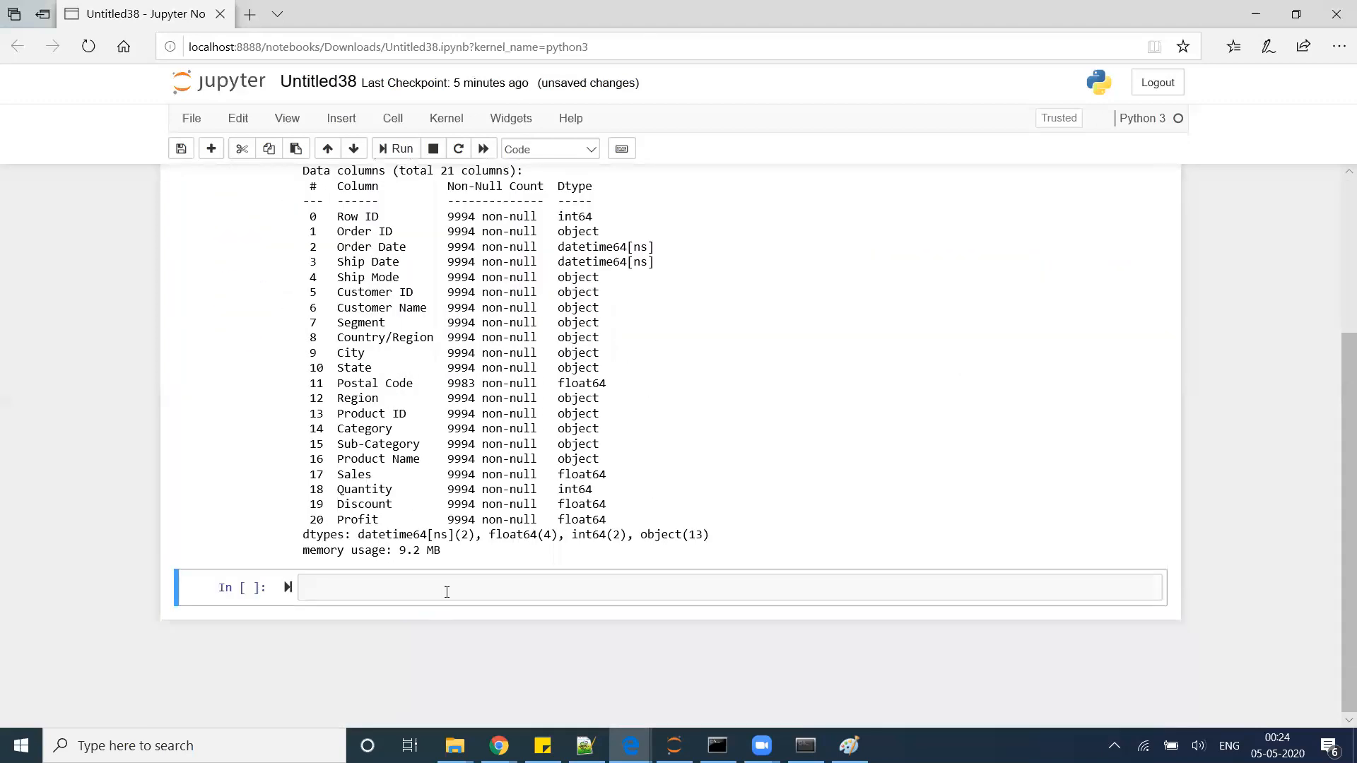
pyautogui.click(440, 588)
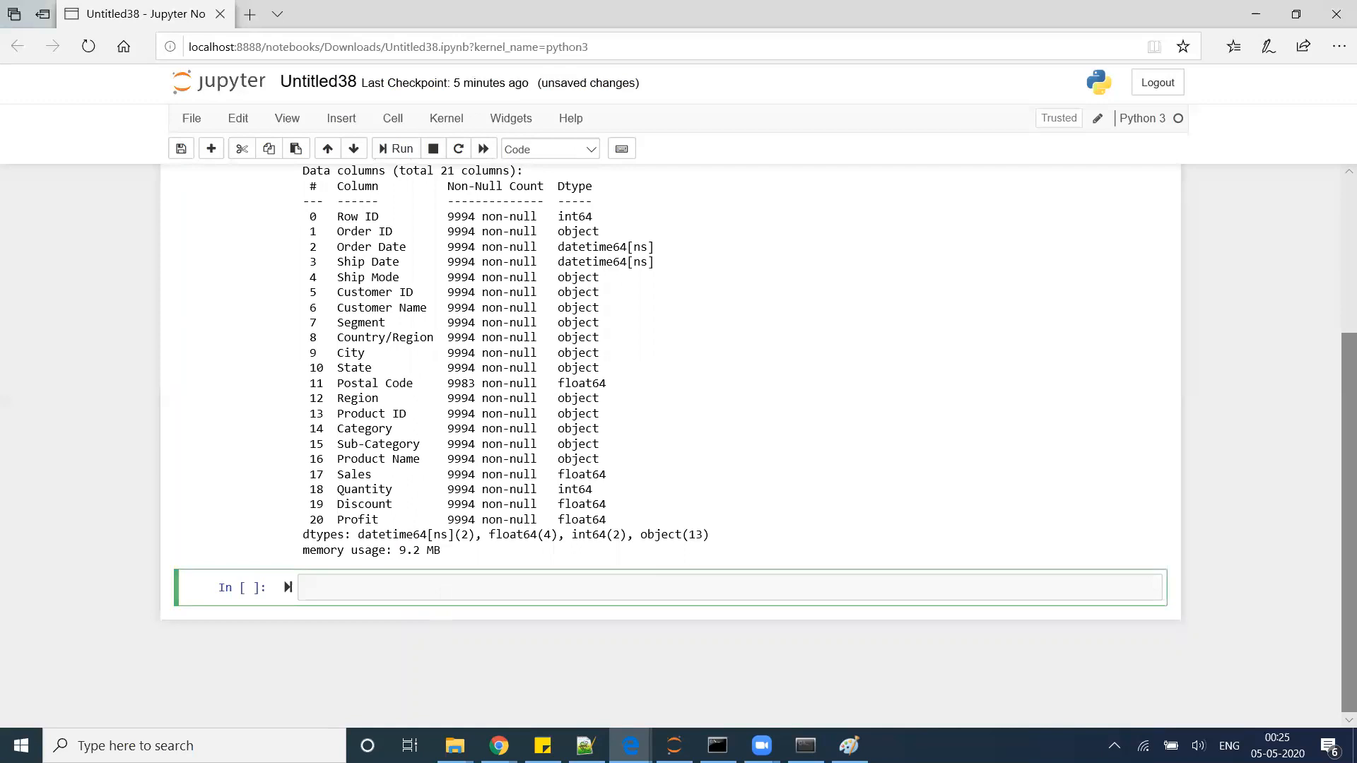
pyautogui.write('colou')
pyautogui.write('mns')
pyautogui.write(' = [')
pyautogui.click(331, 587)
pyautogui.press('BackSpace')
pyautogui.press('End')
pyautogui.write("'")
pyautogui.write('Category')
pyautogui.write("','")
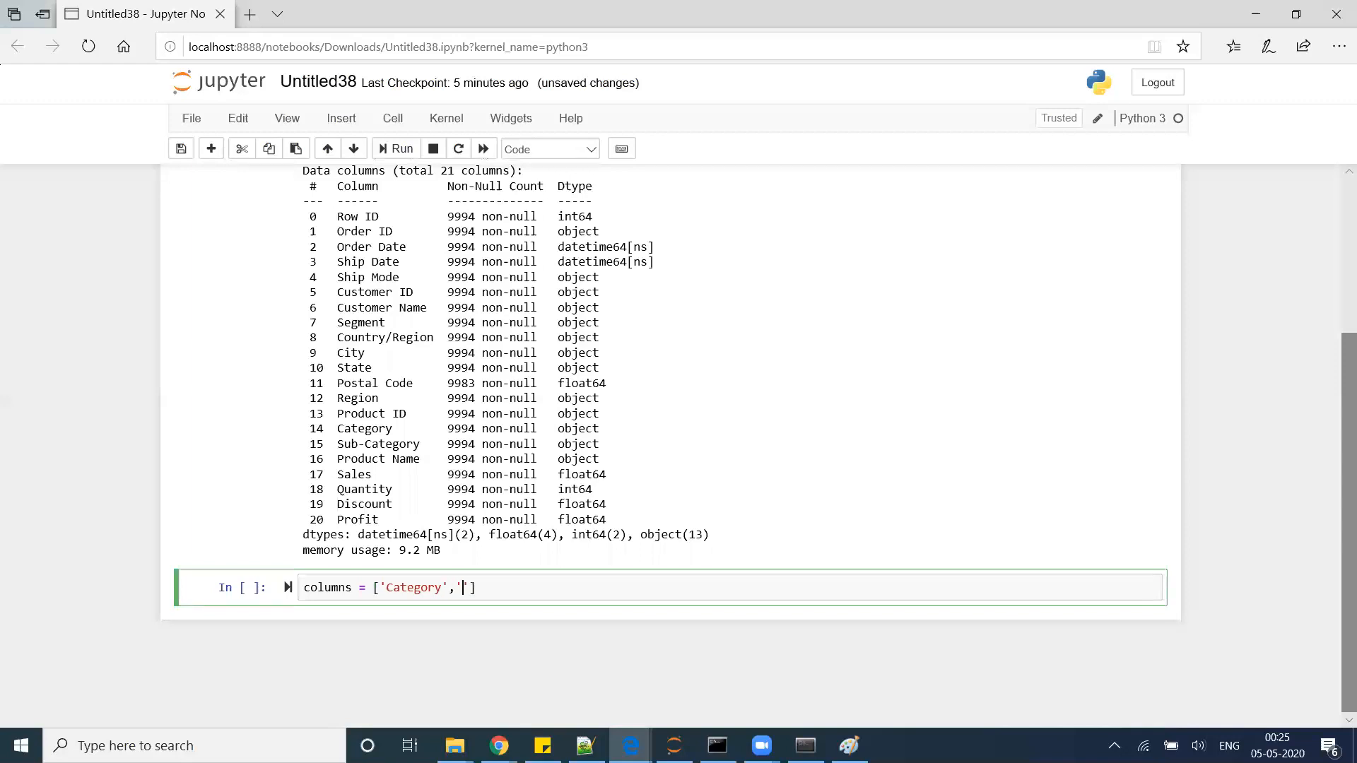
pyautogui.write('Cou')
pyautogui.write('ntry/Region')
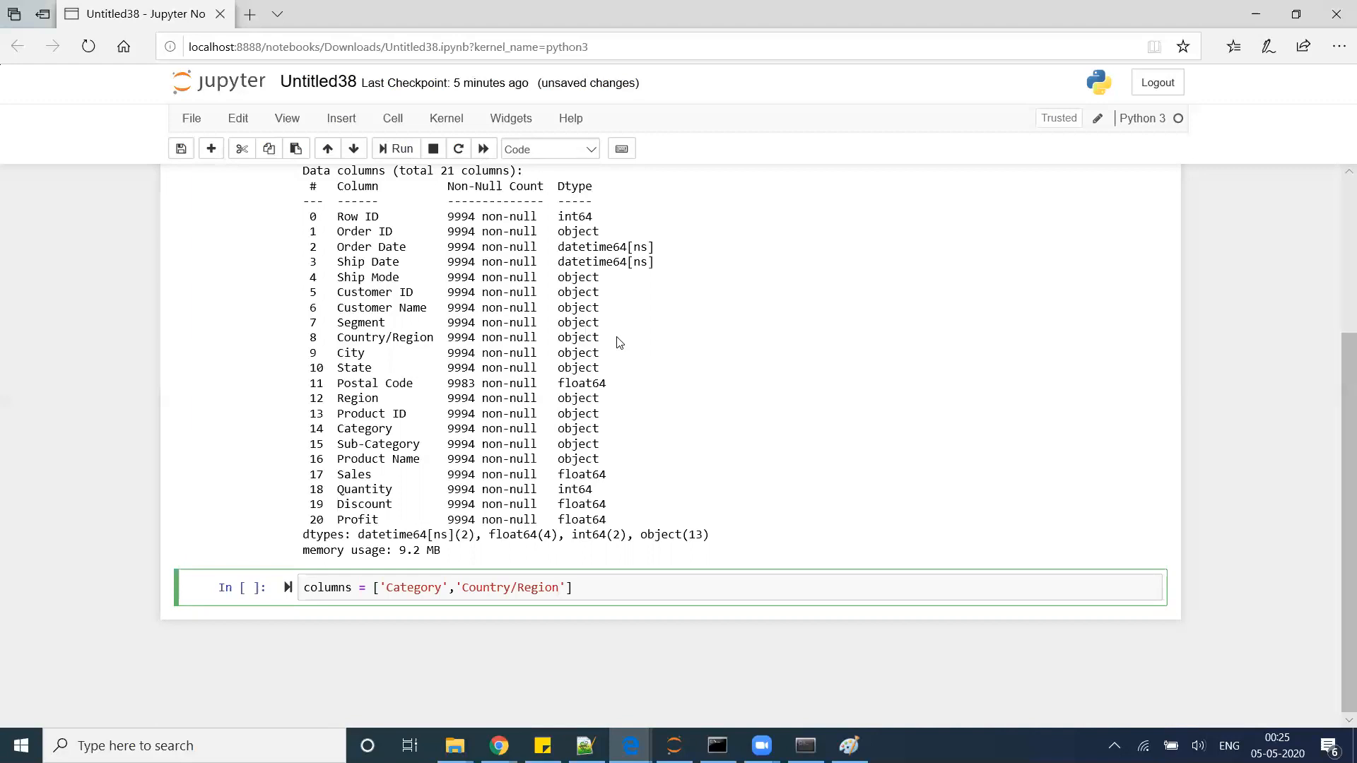
# Finish the list with 'Category','Country/Region','Region','Sales' and start a second line
pyautogui.press('Right')
pyautogui.write(',')
pyautogui.write("'Region")
pyautogui.press('Right')
pyautogui.write(',')
pyautogui.write("'Sal")
pyautogui.write('es')
pyautogui.press('Right')
pyautogui.write(']')
pyautogui.press('Return')
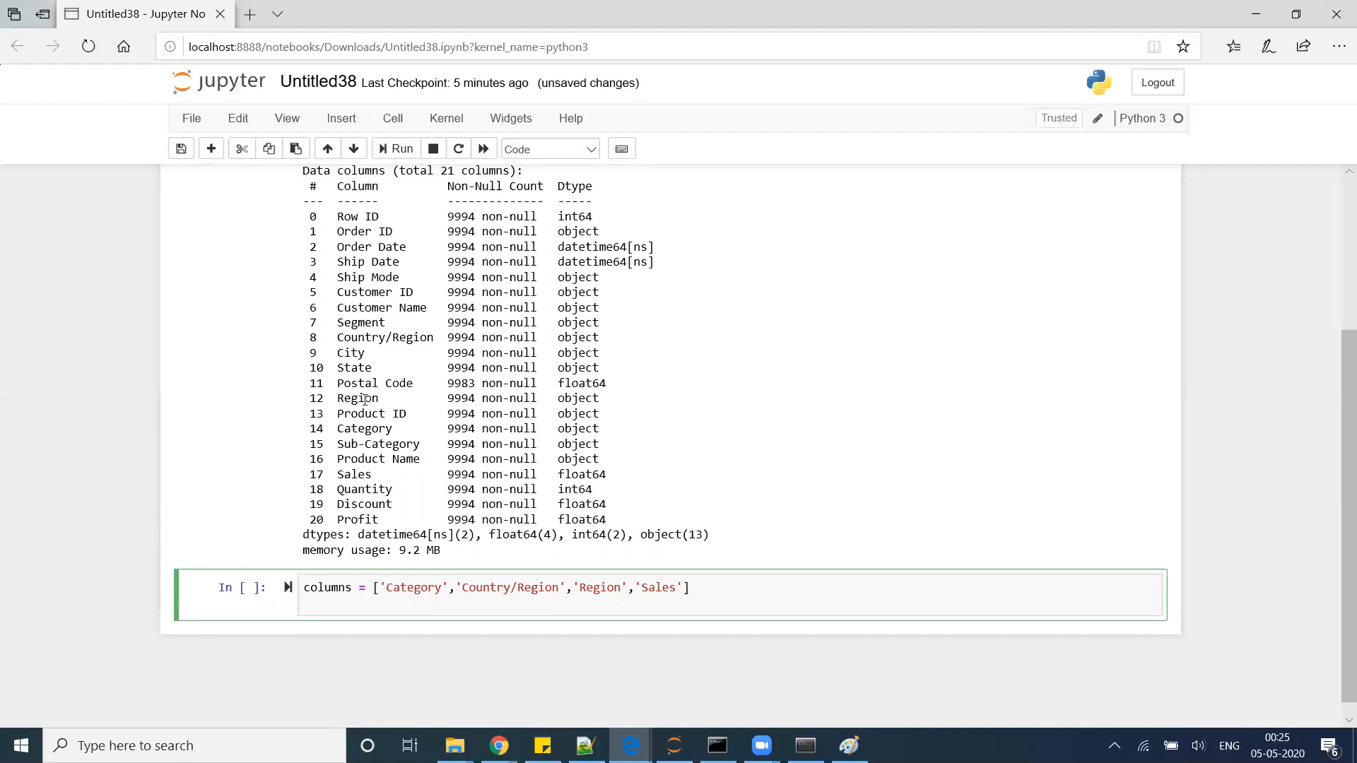
pyautogui.write('sa')
pyautogui.write('m')
pyautogui.write('ple_superst')
pyautogui.write('ore = ')
pyautogui.write('pd.read')
# Load sample_superstore via pd.read_excel('Sample - Superstore.xls', usecols=columns) and run it
pyautogui.press('Tab')
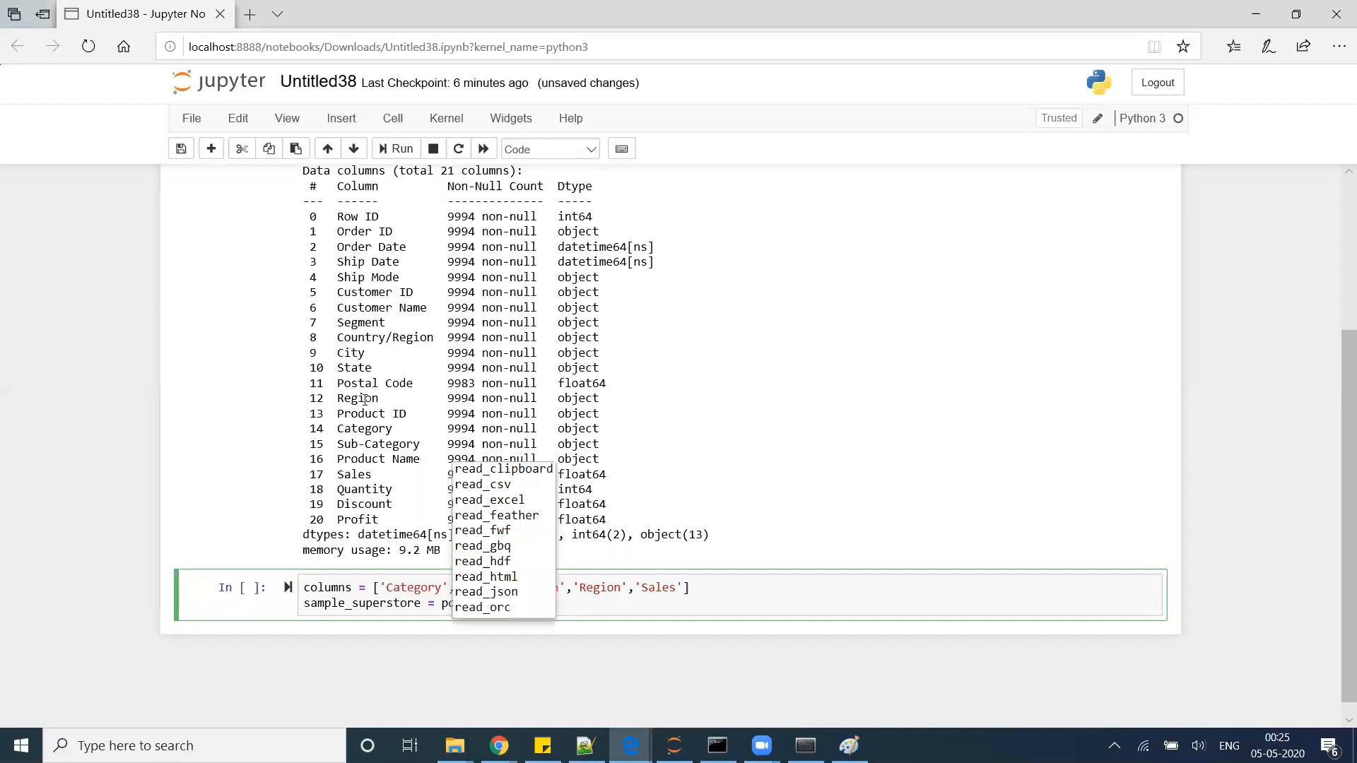
pyautogui.press('Down')
pyautogui.press('Down')
pyautogui.press('Return')
pyautogui.write('(')
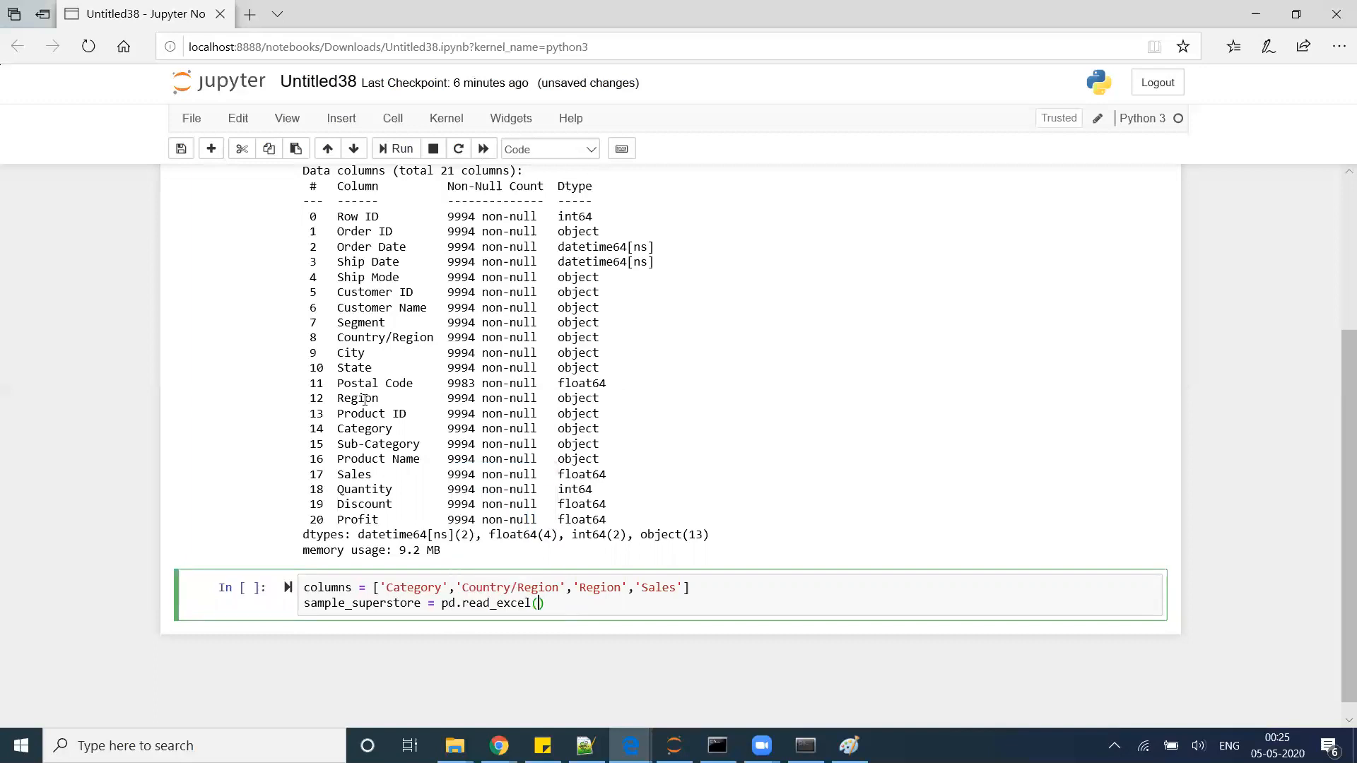
pyautogui.write("'sam")
pyautogui.press('Tab')
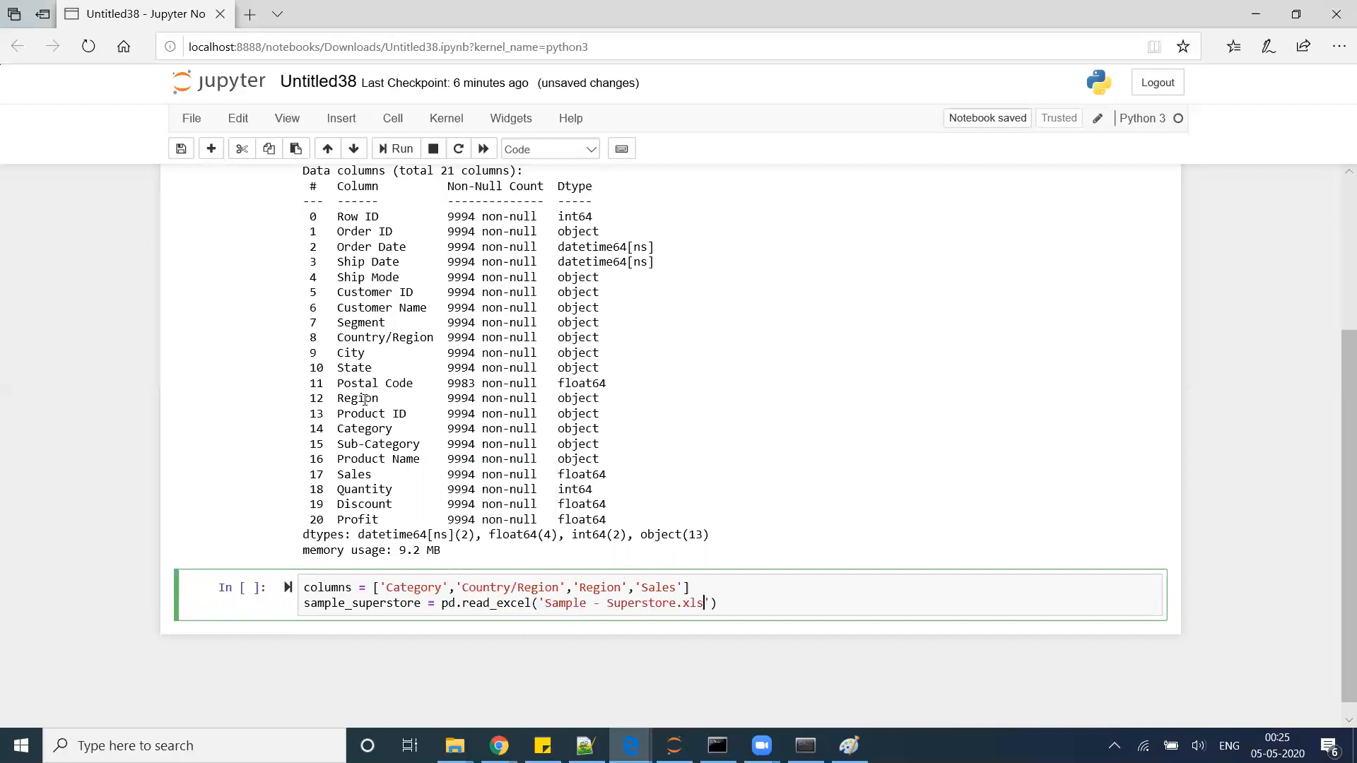
pyautogui.write("'")
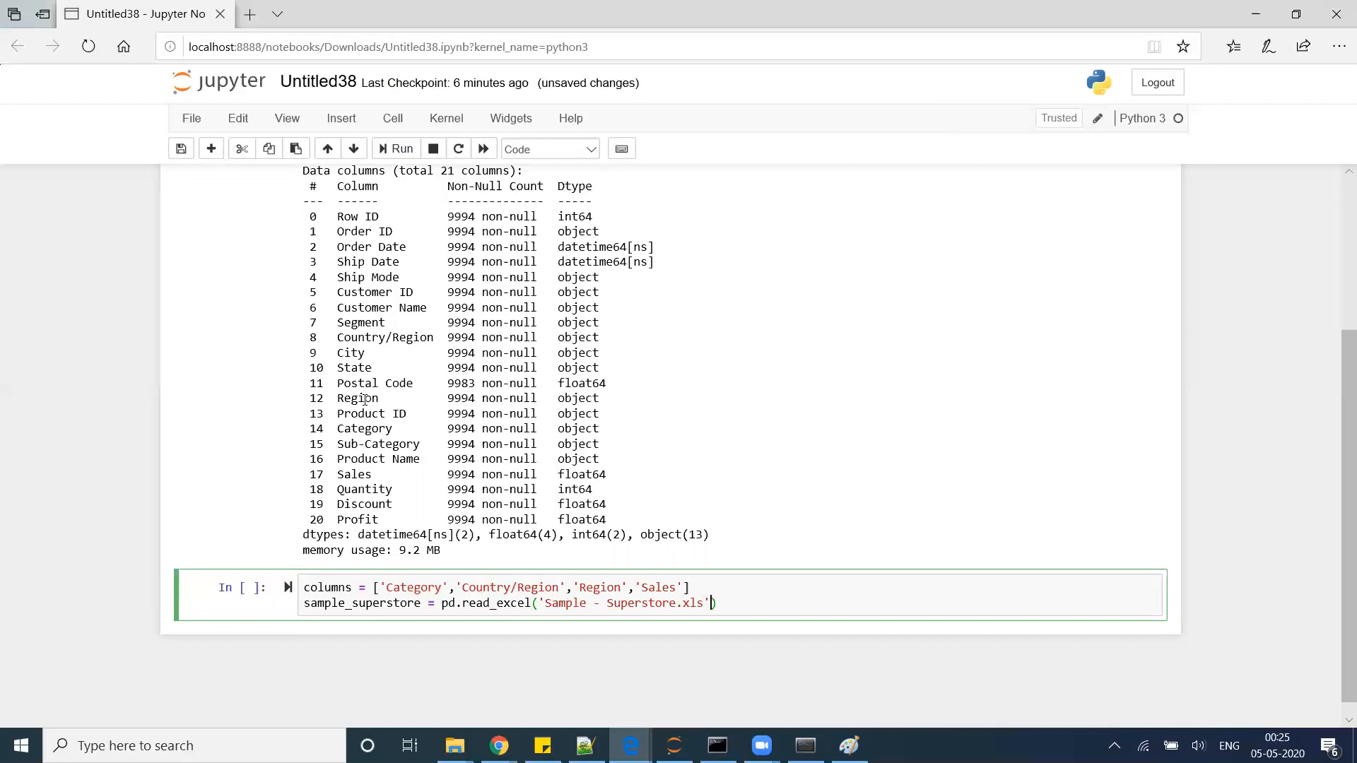
pyautogui.write(', use')
pyautogui.write('cols=co')
pyautogui.press('Tab')
pyautogui.press('Return')
pyautogui.scroll(-1, 838, 541)
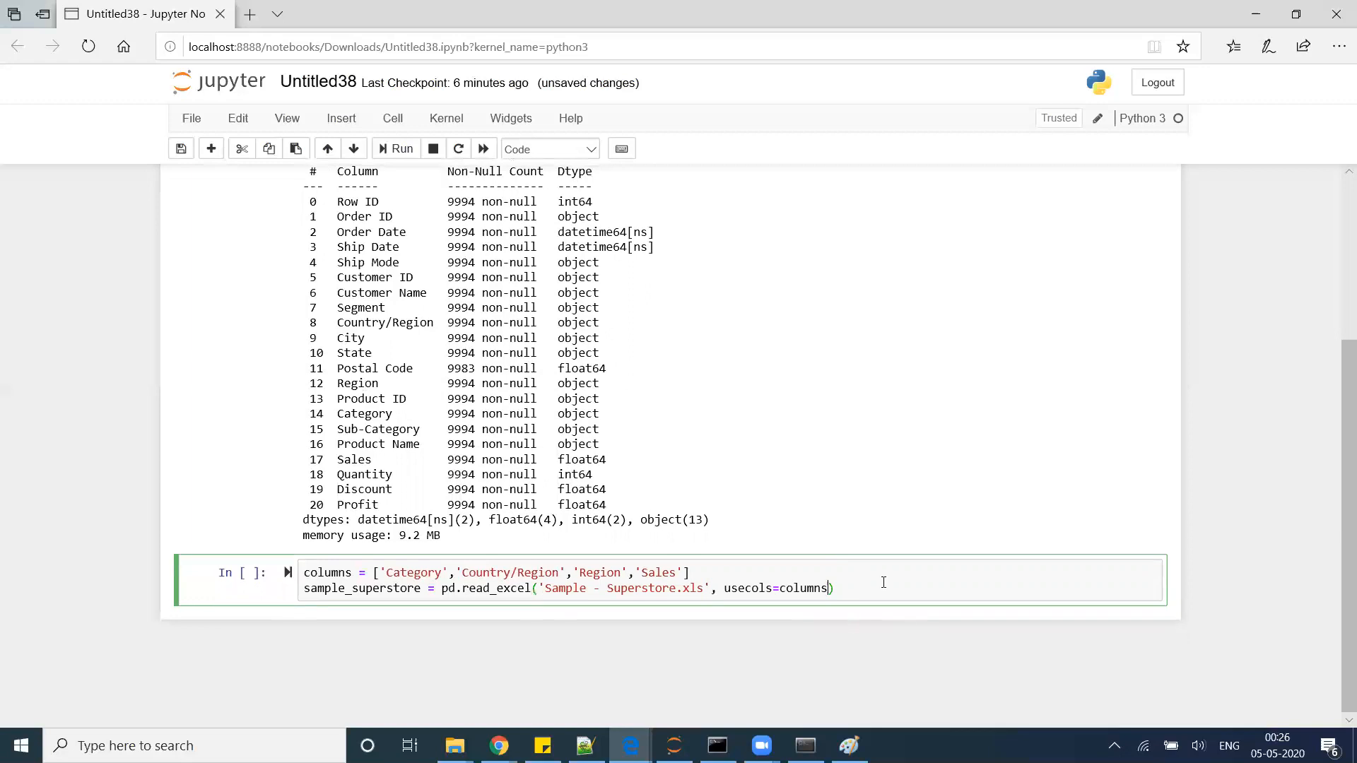
pyautogui.hotkey('ctrl', 'Return')
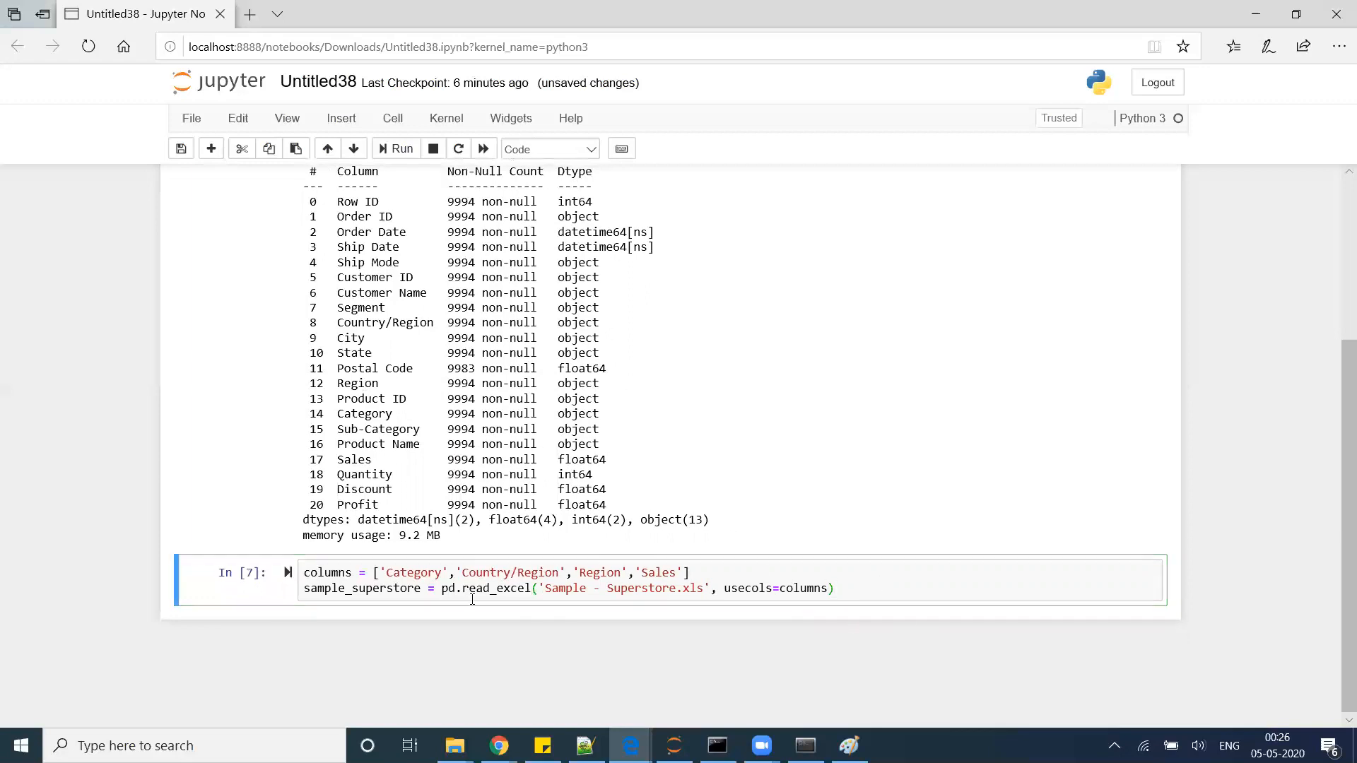
pyautogui.click(832, 607)
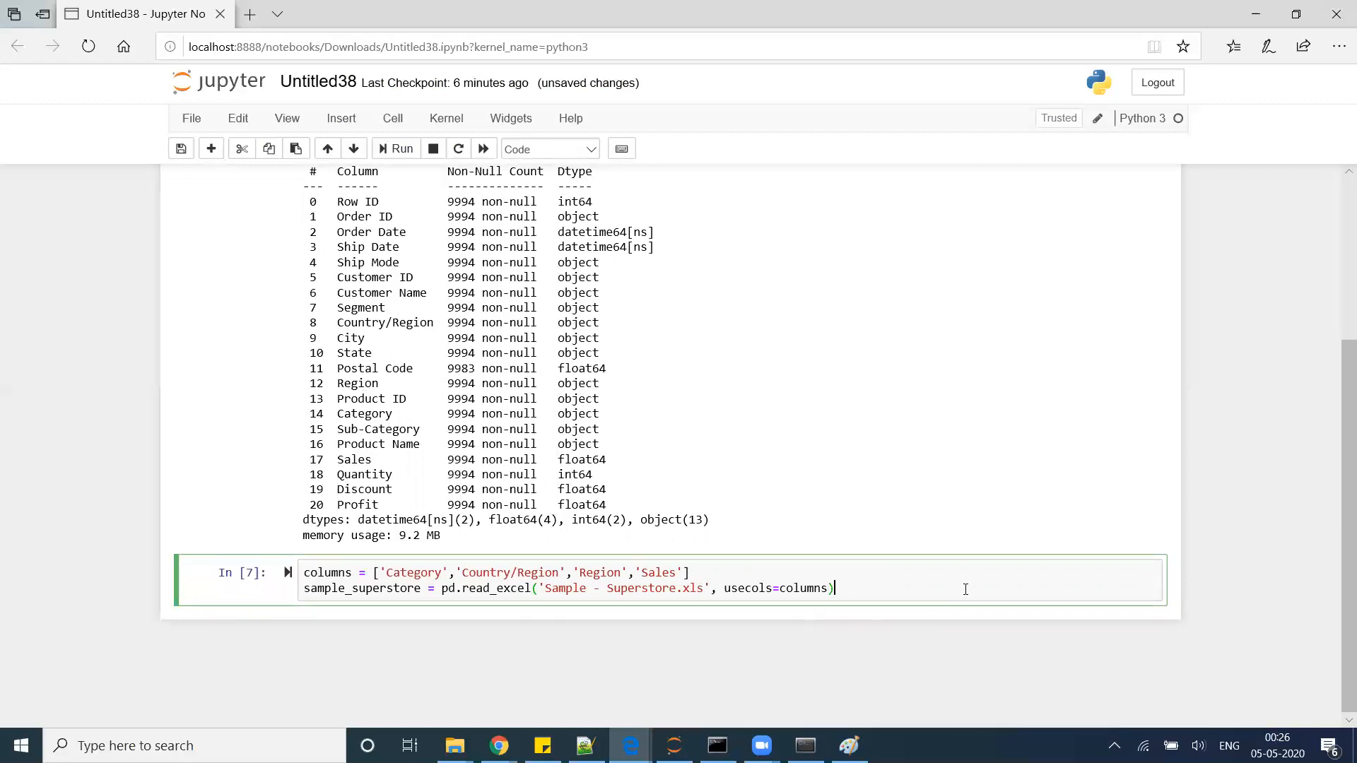
# Run sample_superstore.info(memory_usage='deep') reporting 4 columns and about 2.0 MB
pyautogui.press('Return')
pyautogui.write('sam')
pyautogui.press('Tab')
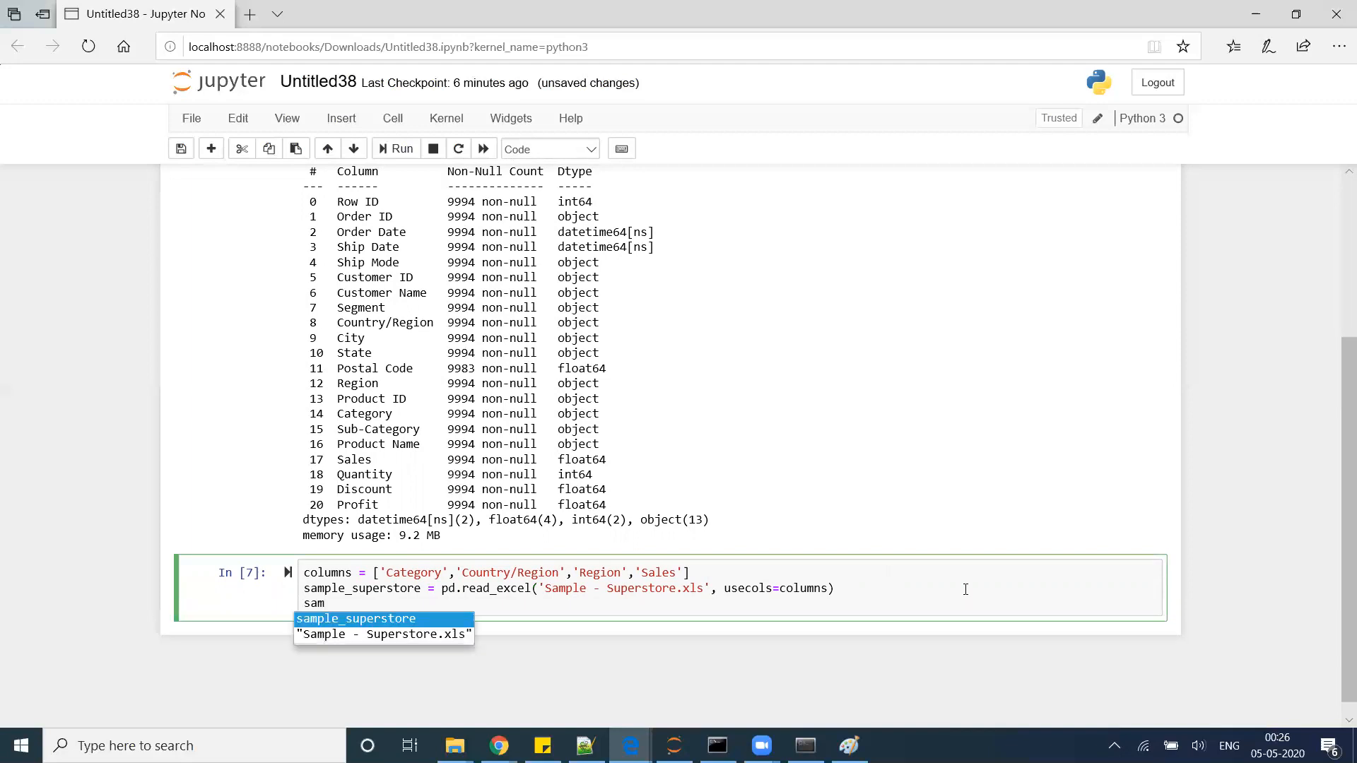
pyautogui.press('Return')
pyautogui.write('.in')
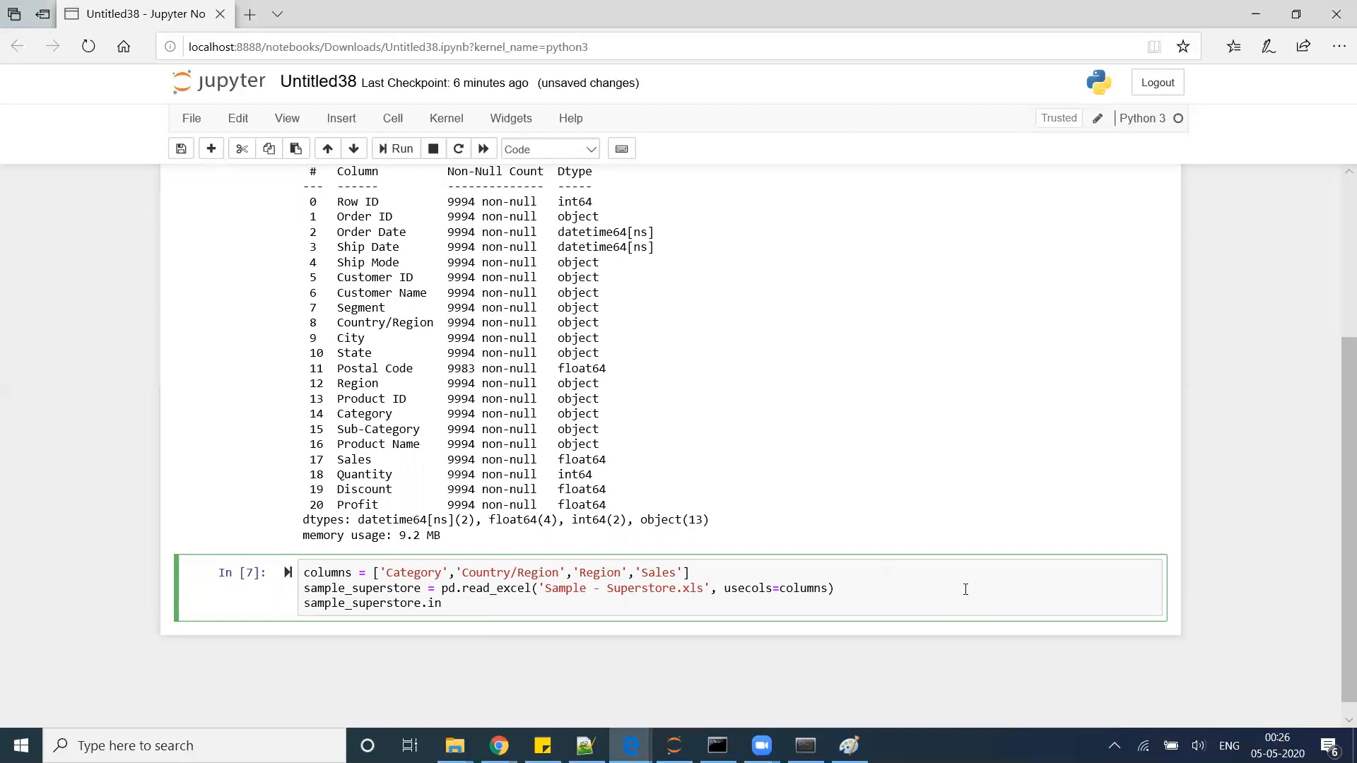
pyautogui.write('fo()')
pyautogui.write('mem')
pyautogui.press('Tab')
pyautogui.press('BackSpace')
pyautogui.press('BackSpace')
pyautogui.press('BackSpace')
pyautogui.press('BackSpace')
pyautogui.press('BackSpace')
pyautogui.write('y')
pyautogui.write('_')
pyautogui.write('usag')
pyautogui.write("e='dee")
pyautogui.write('p')
pyautogui.hotkey('shift', 'Return')
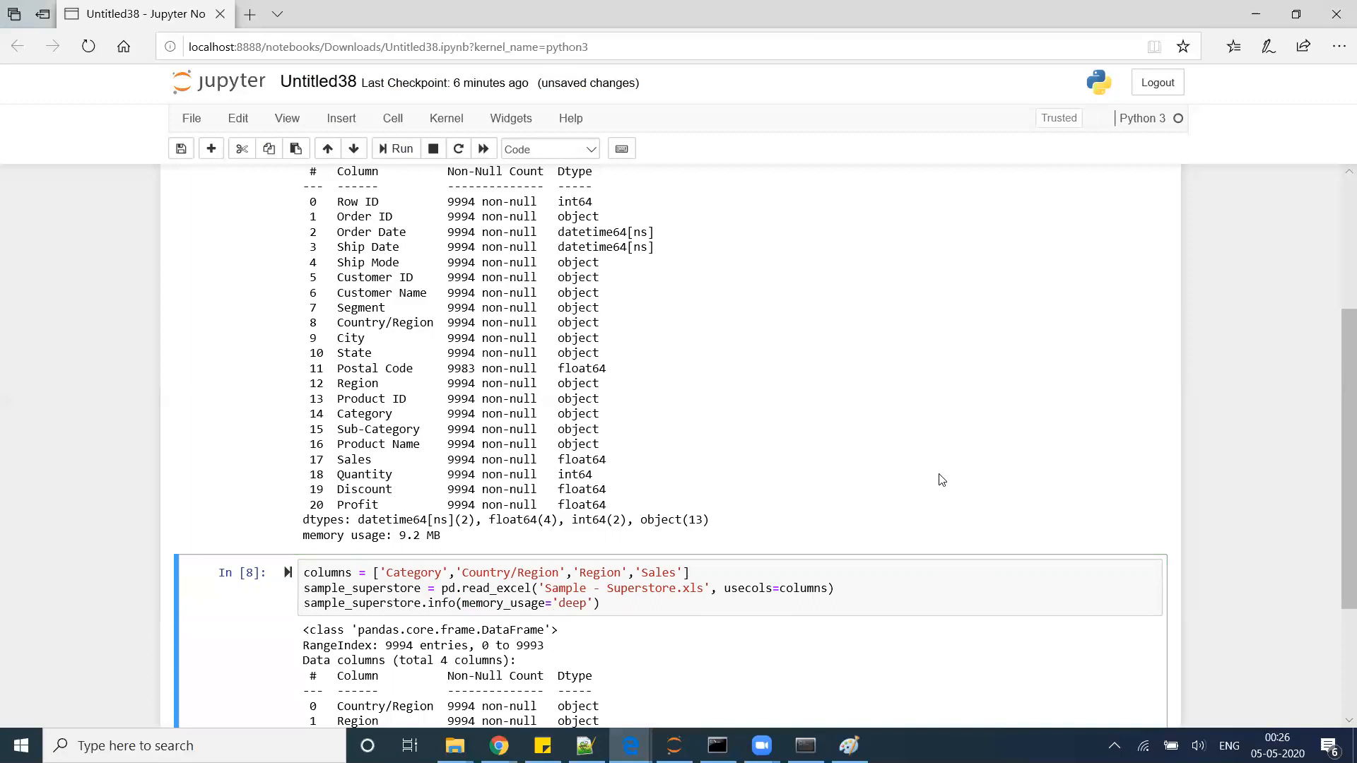
pyautogui.scroll(-2, 940, 479)
pyautogui.scroll(-2, 940, 479)
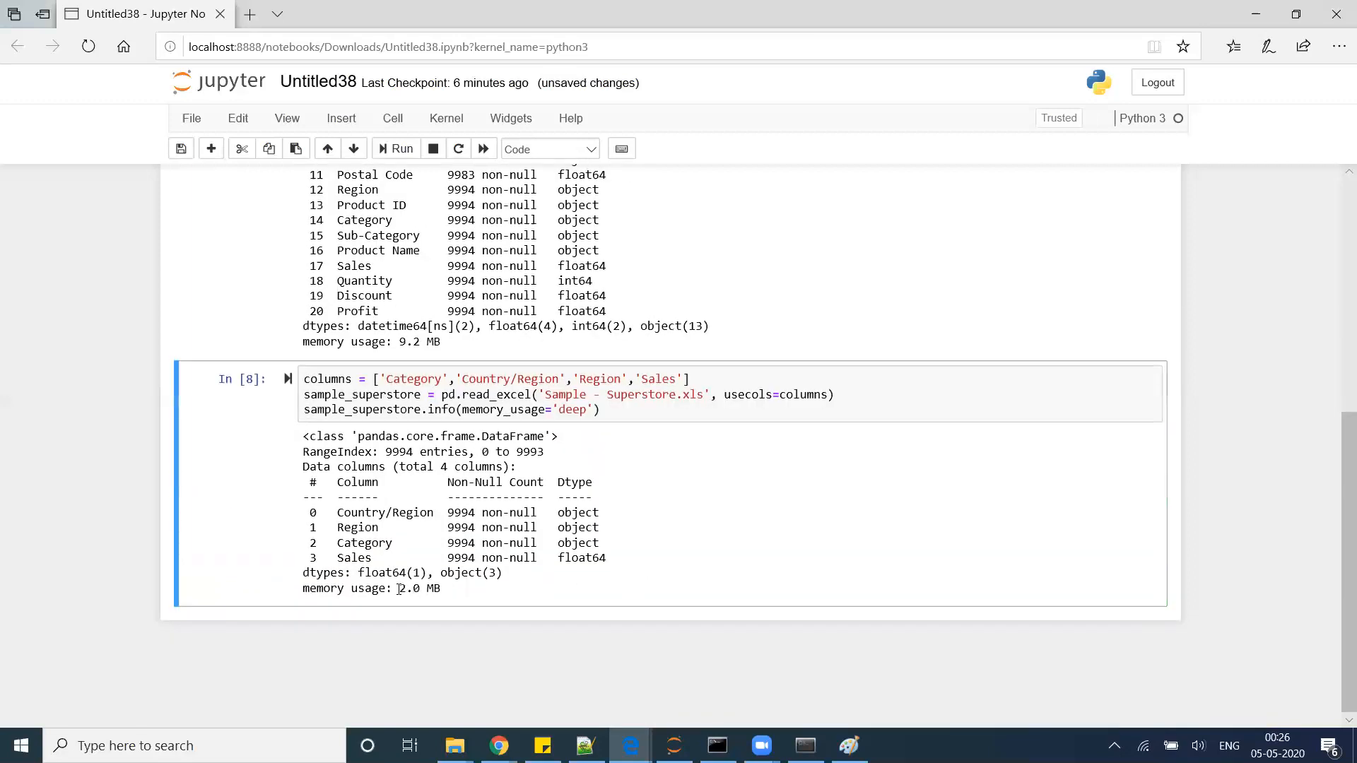
# Compare the 2.0 MB figure with the earlier 9.2 MB, then re-run the cell adding a new one below
pyautogui.moveTo(398, 589); pyautogui.dragTo(443, 590)
pyautogui.moveTo(399, 342); pyautogui.dragTo(422, 342)
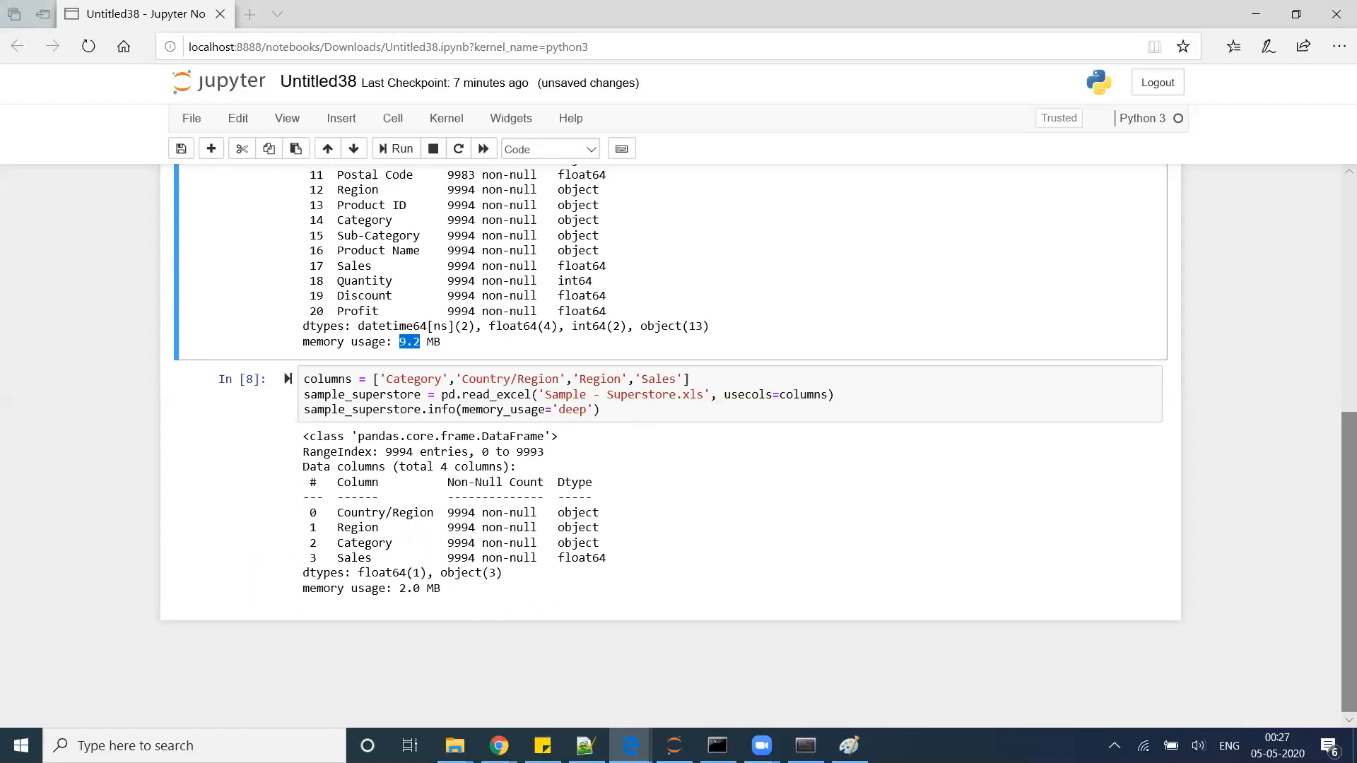
pyautogui.click(629, 414)
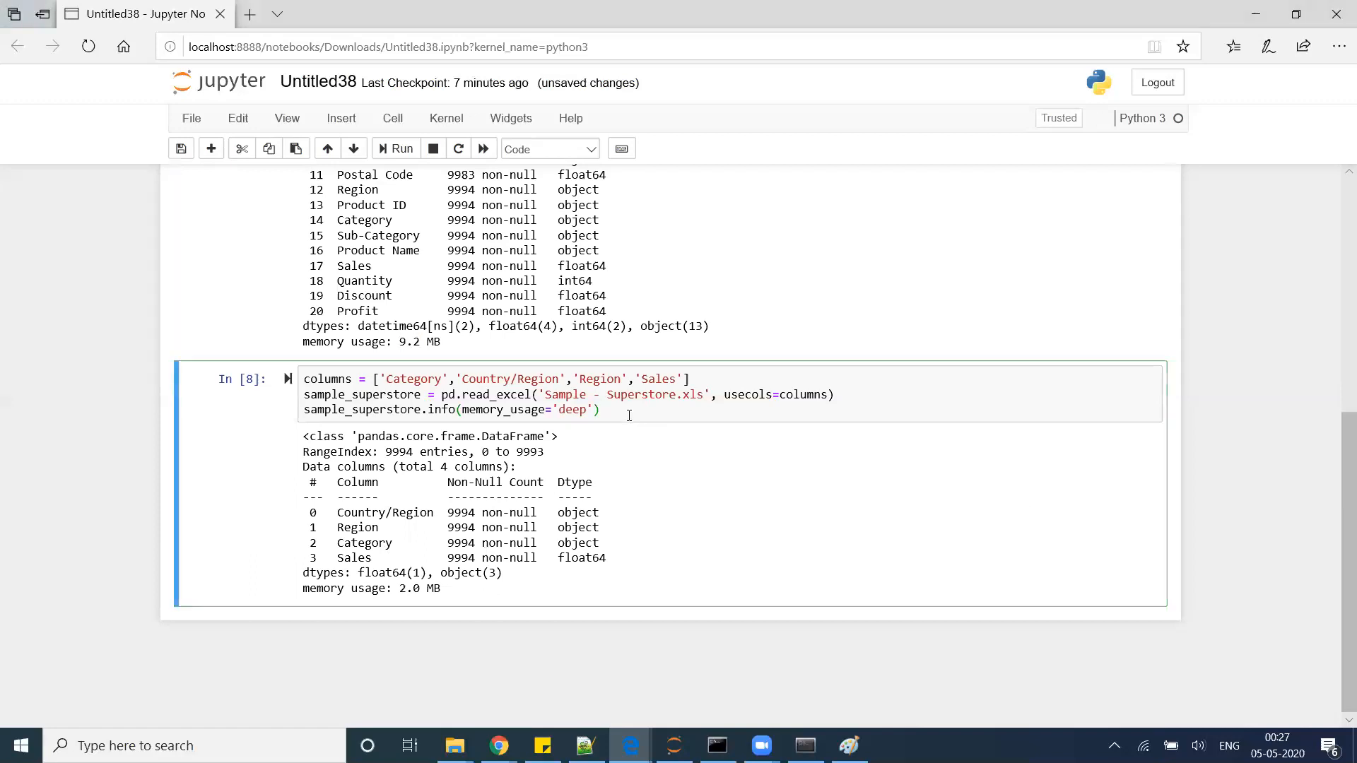
pyautogui.hotkey('shift', 'Return')
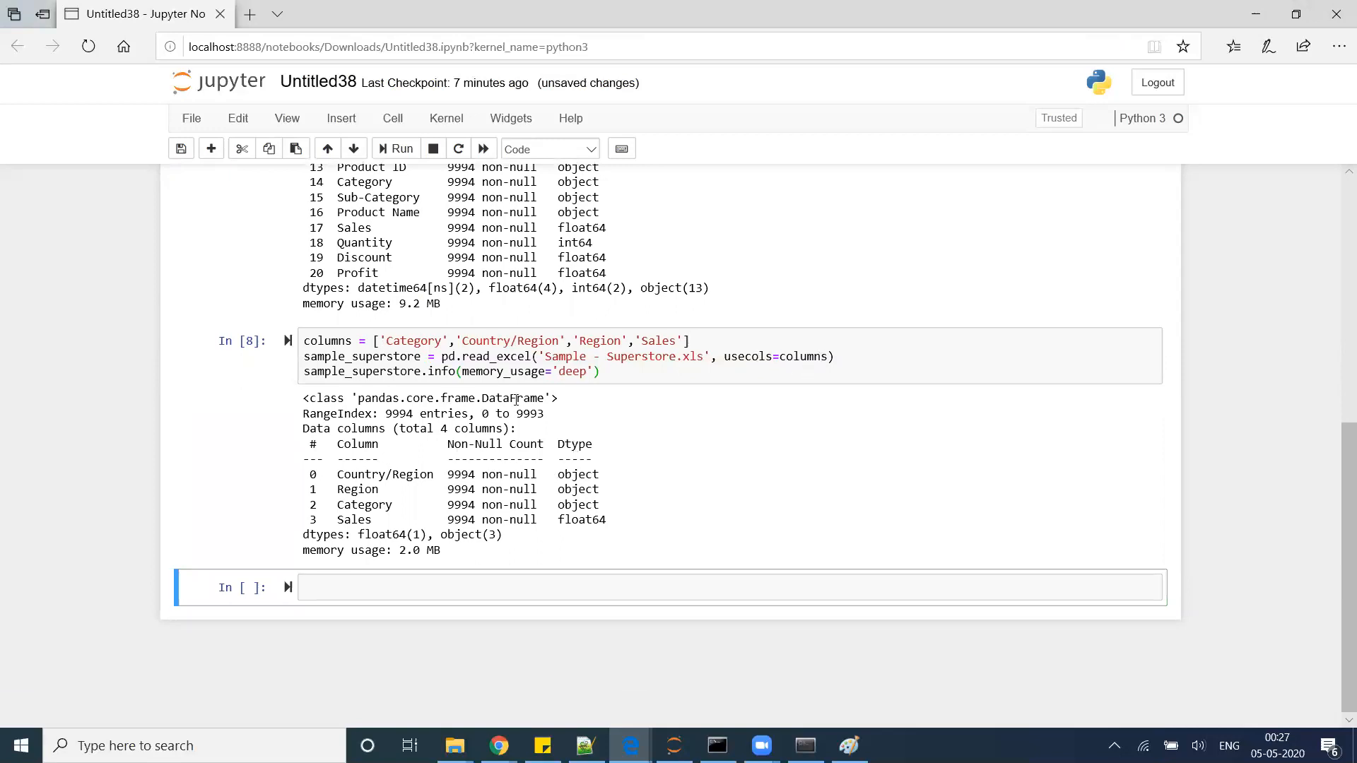
# Begin dtypes = { with the first key mapped to lowercase 'category'
pyautogui.click(488, 586)
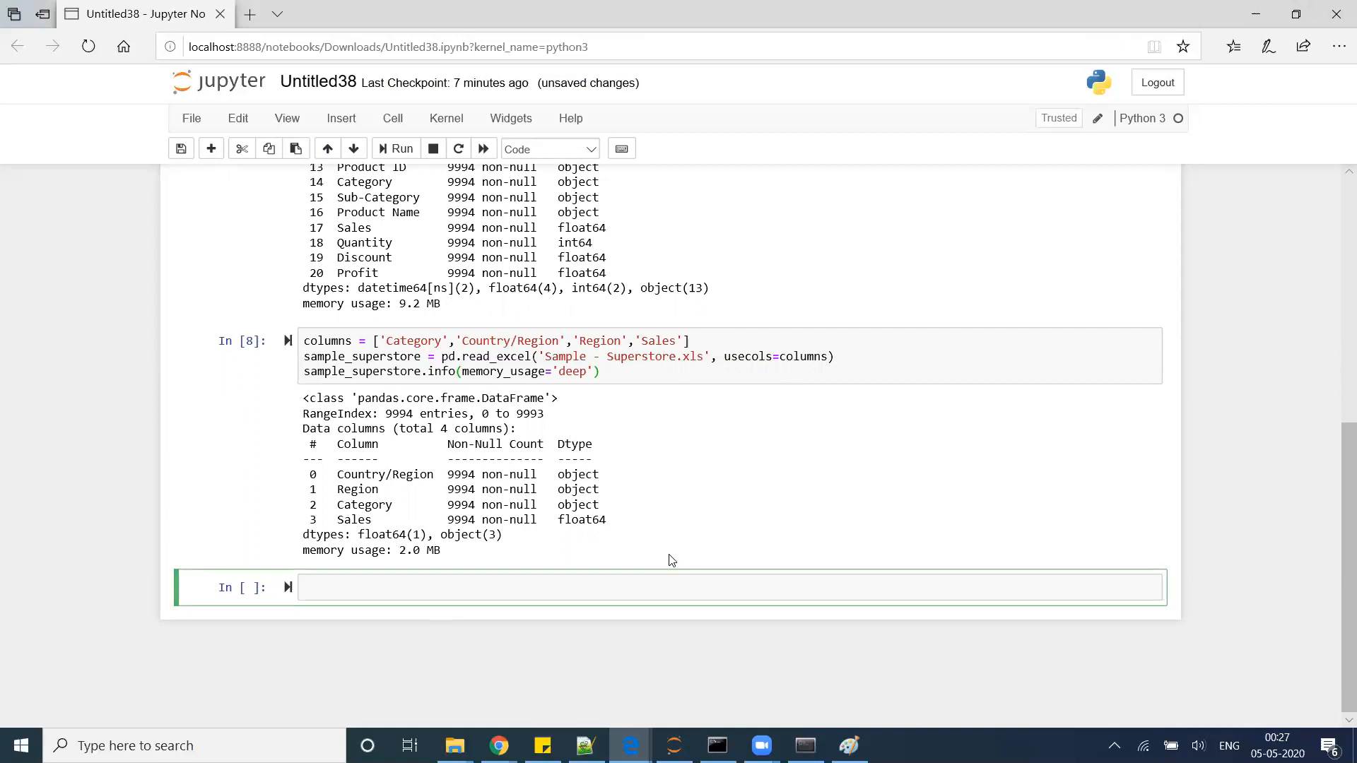
pyautogui.write('d')
pyautogui.write('types = ')
pyautogui.write("{'")
pyautogui.write("City'")
pyautogui.write(":'Ca")
pyautogui.write('tegory')
pyautogui.press('Left')
pyautogui.press('Left')
pyautogui.press('Left')
pyautogui.press('Left')
pyautogui.press('BackSpace')
pyautogui.write('c')
pyautogui.press('End')
pyautogui.press('Left')
pyautogui.write(', ')
pyautogui.write("'Country")
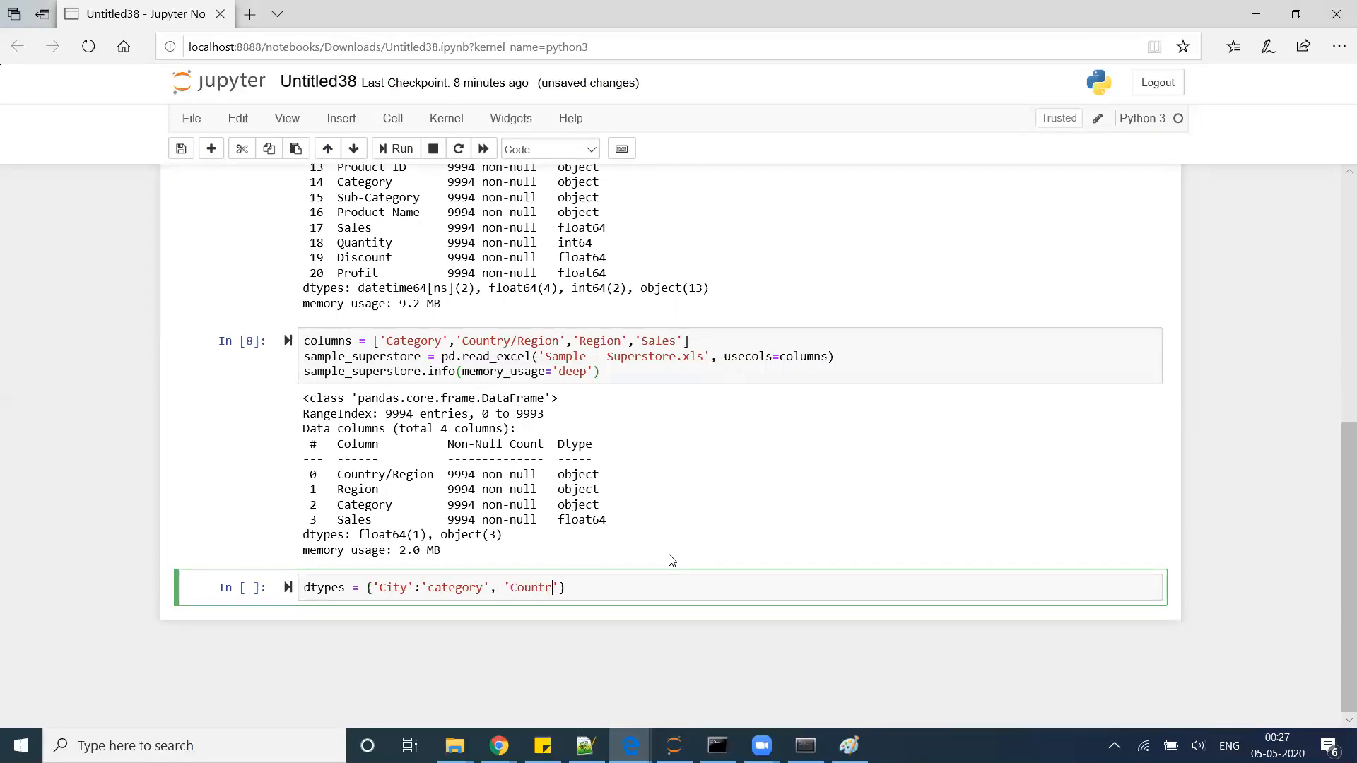
pyautogui.write('/Re')
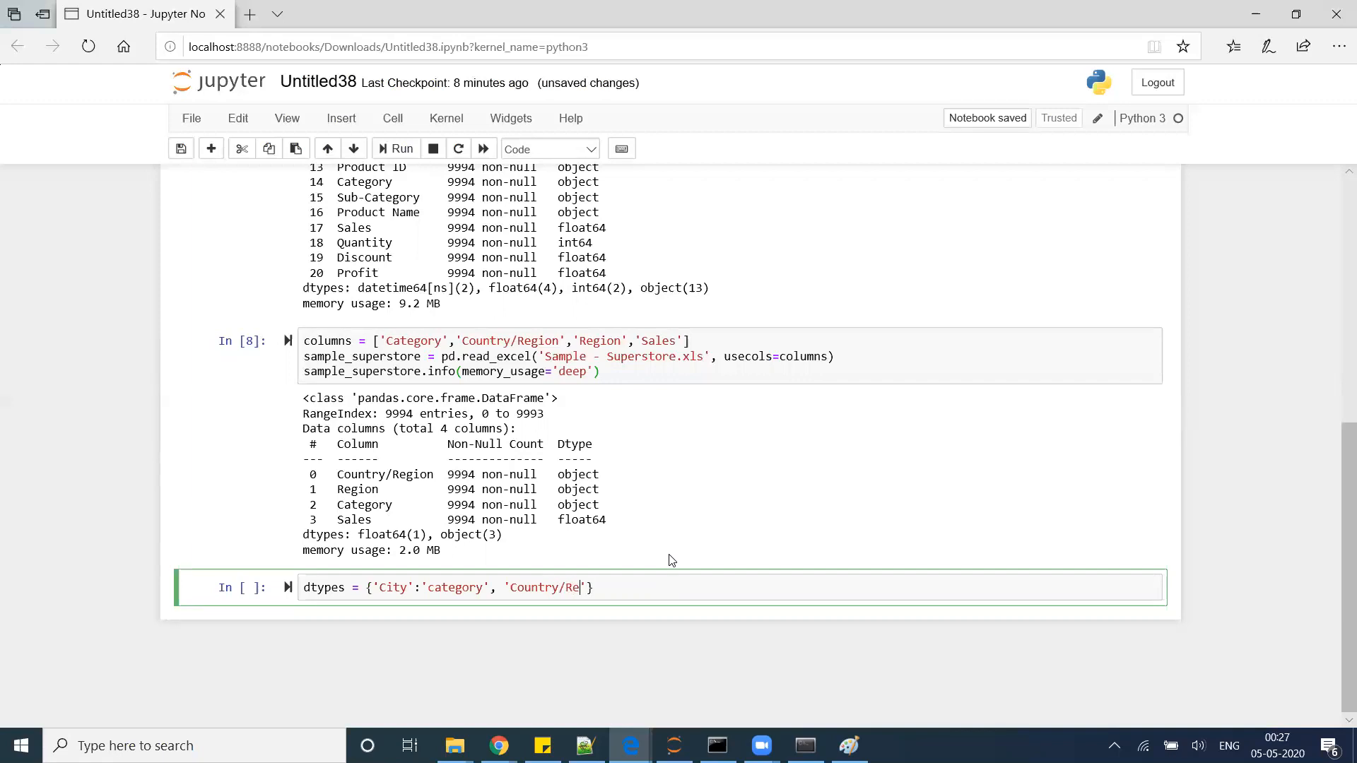
pyautogui.write('gion')
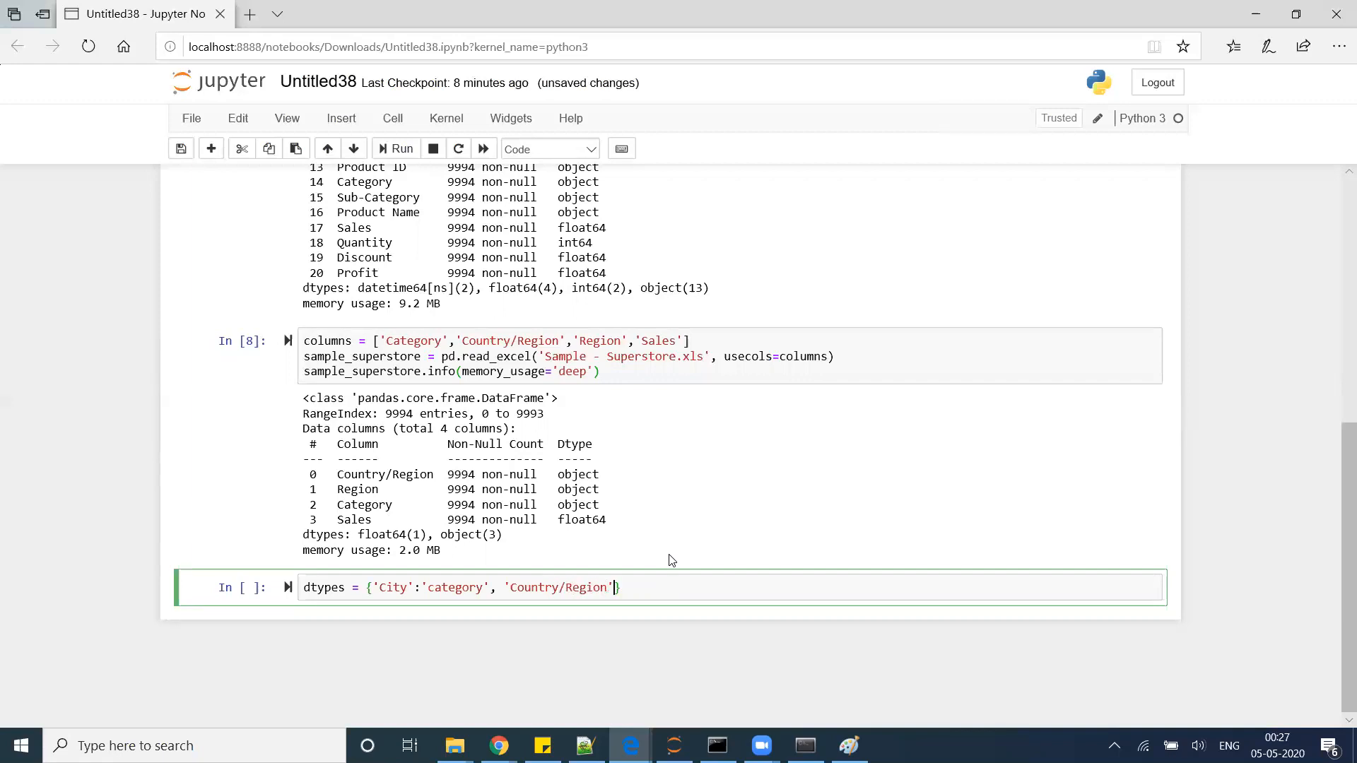
pyautogui.write("':'cate")
pyautogui.write('gory')
# Point out the object dtypes in the output and add 'Country/Region' and 'Region' as 'category'
pyautogui.doubleClick(578, 474)
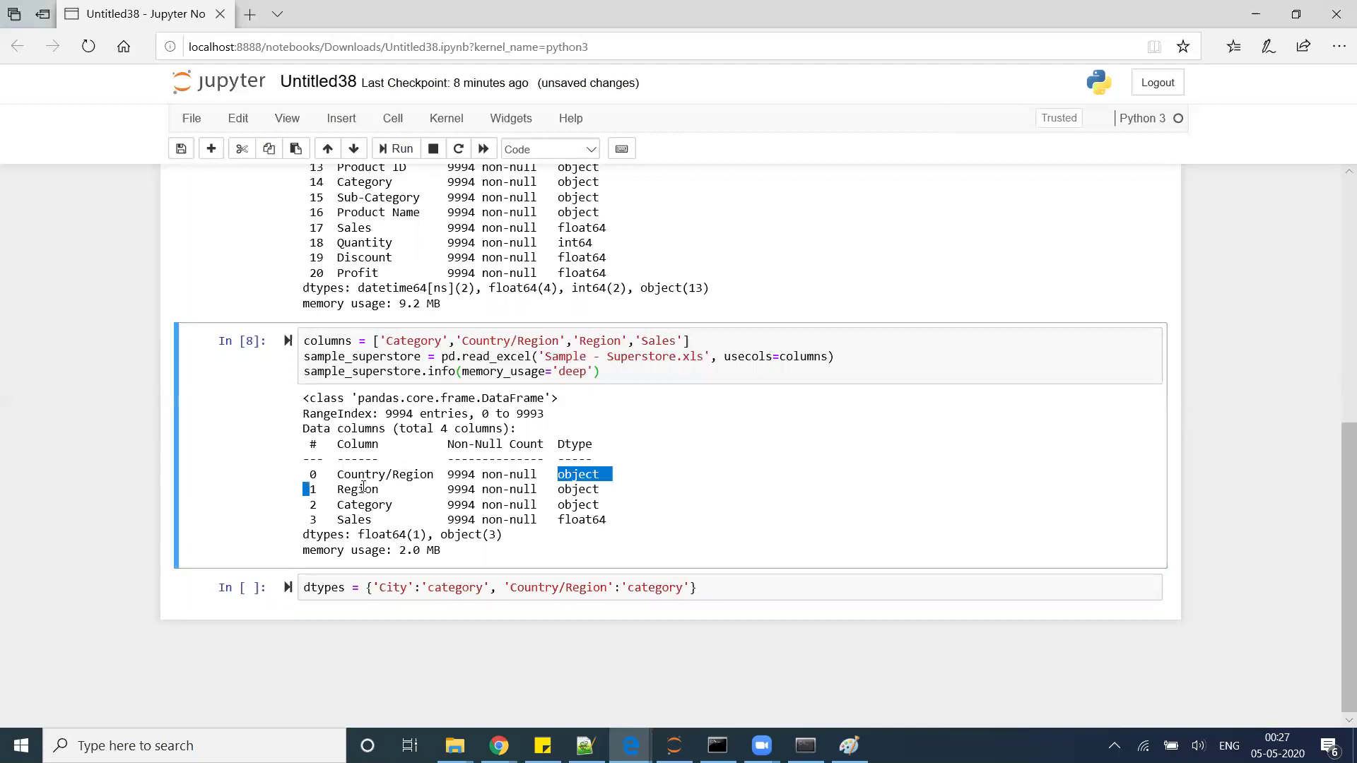
pyautogui.doubleClick(576, 490)
pyautogui.doubleClick(576, 505)
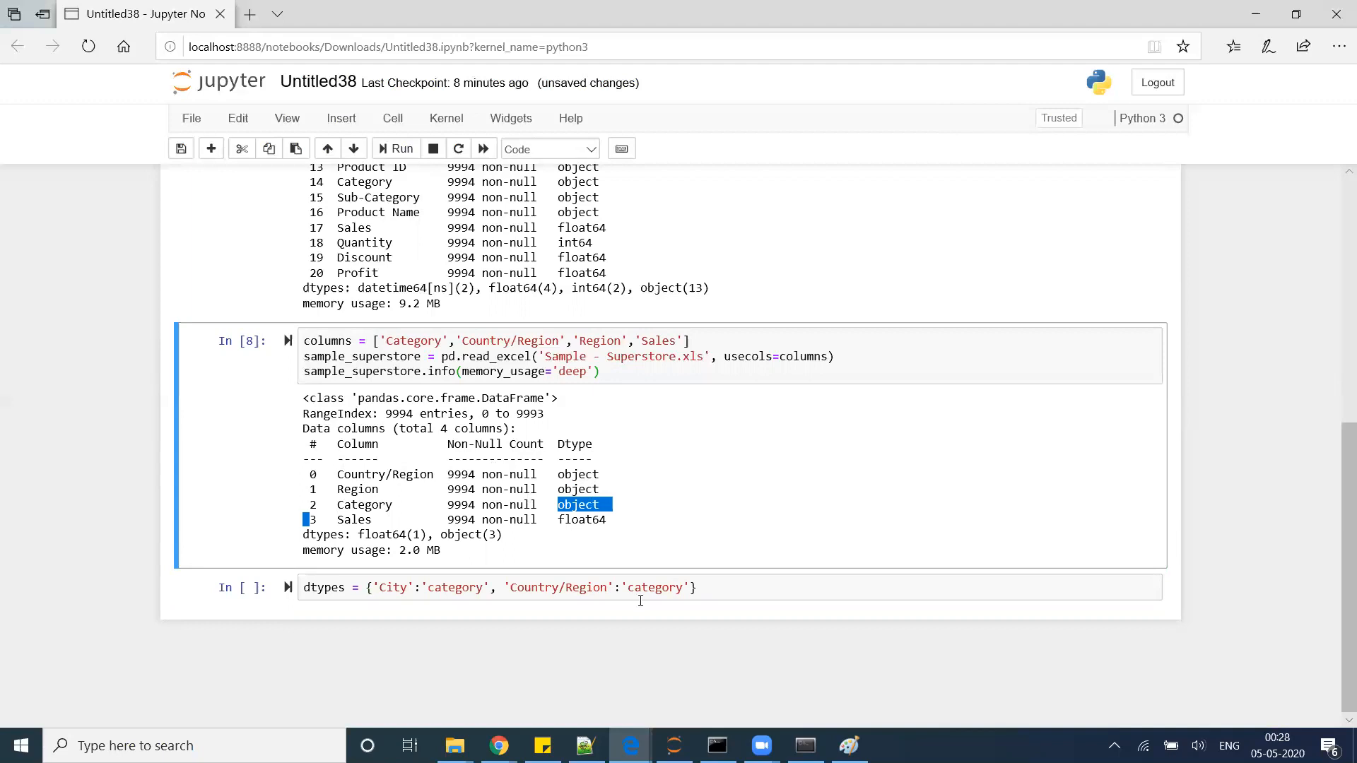
pyautogui.click(691, 587)
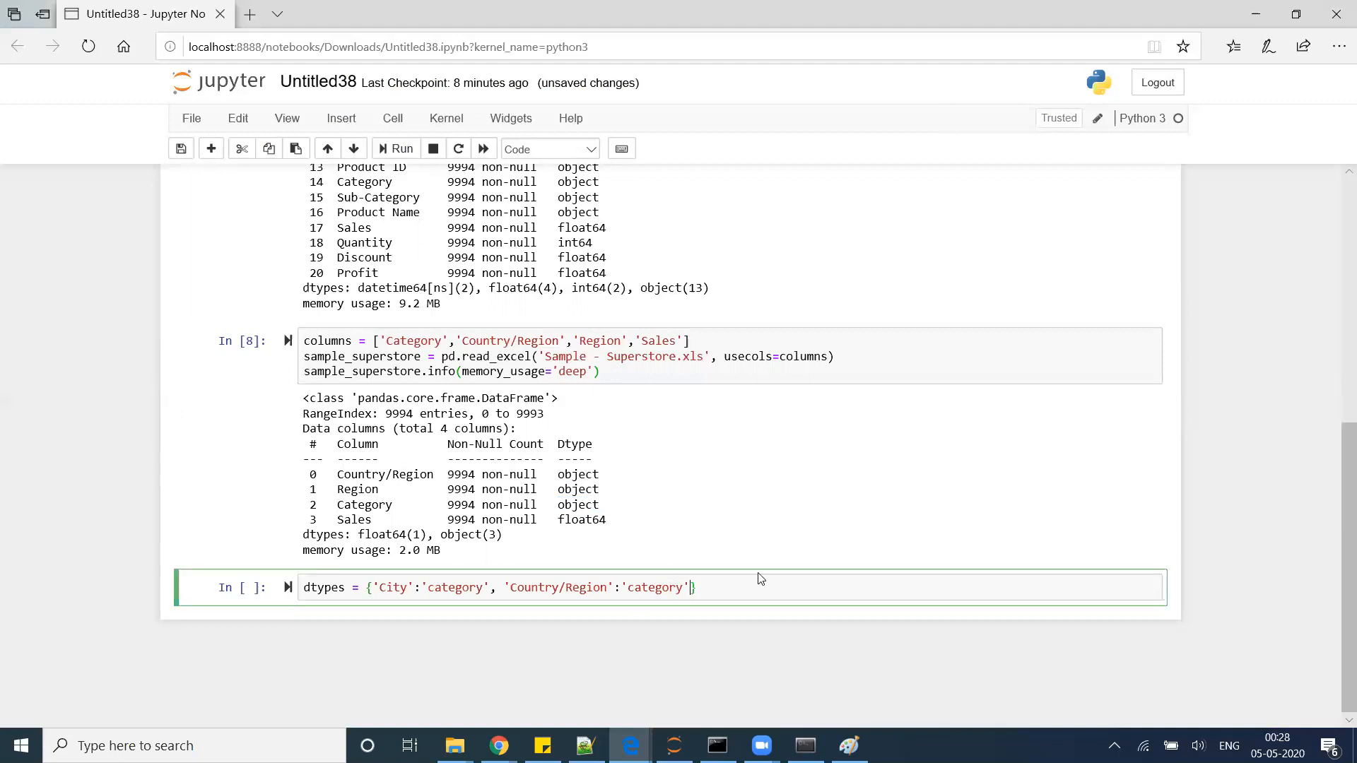
pyautogui.write(', ')
pyautogui.write("'Region")
pyautogui.press('Right')
pyautogui.write(':')
pyautogui.write("'category")
pyautogui.press('Right')
# Replace 'City' with 'Category' copied from the columns list
pyautogui.doubleClick(414, 340)
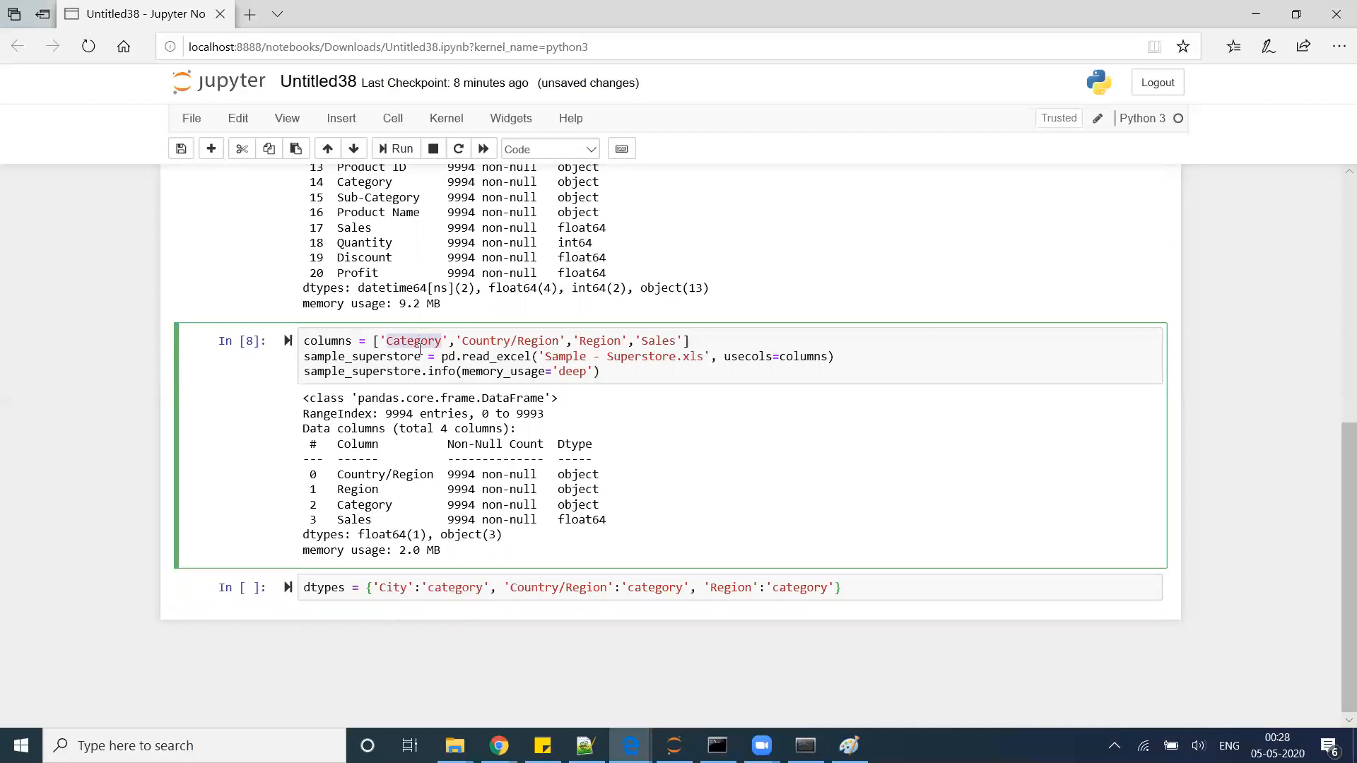
pyautogui.hotkey('ctrl', 'c')
pyautogui.doubleClick(396, 588)
pyautogui.hotkey('ctrl', 'v')
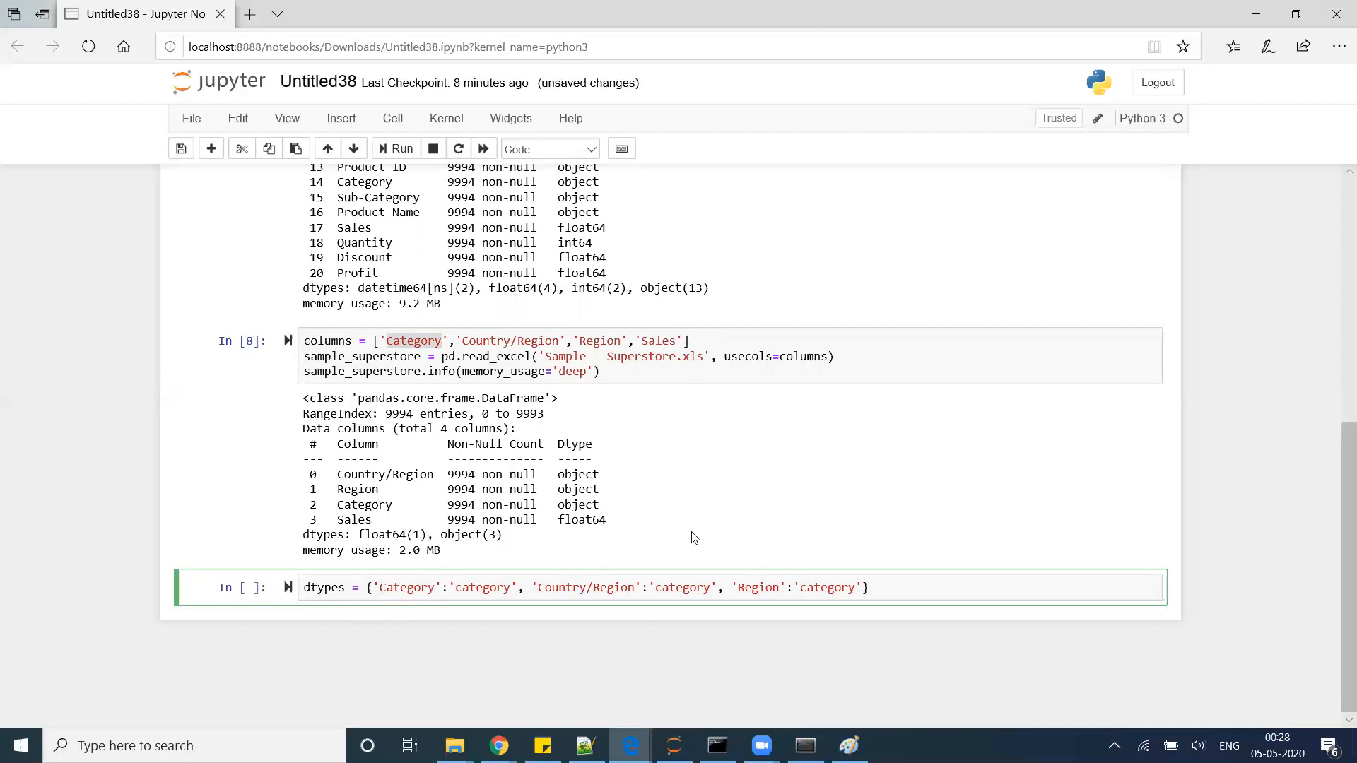
# Add sample_superstore = pd.read_excel('Sample - Superstore.xls'), correcting a wrong filename completion
pyautogui.click(887, 588)
pyautogui.press('Return')
pyautogui.write('sa')
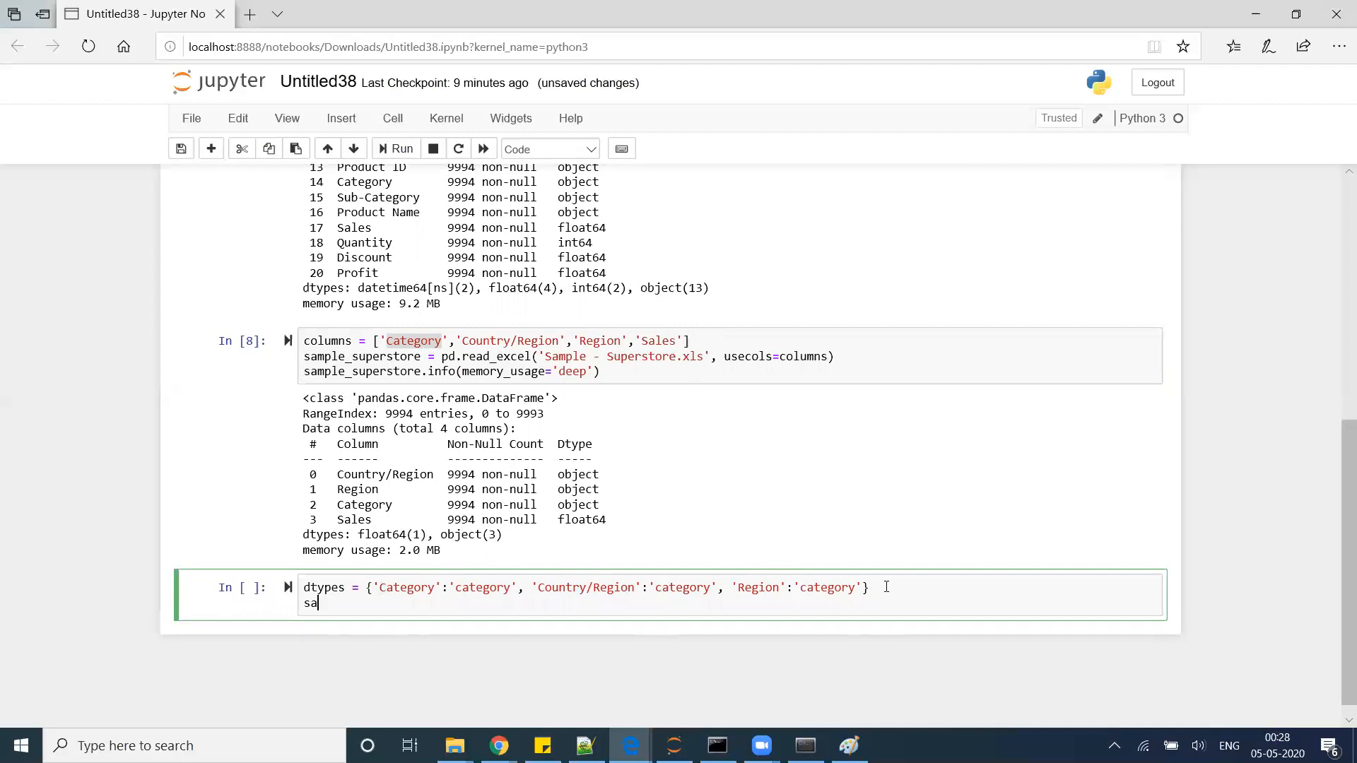
pyautogui.write('m')
pyautogui.press('Tab')
pyautogui.press('Return')
pyautogui.write('=')
pyautogui.write(' pd.read')
pyautogui.press('Tab')
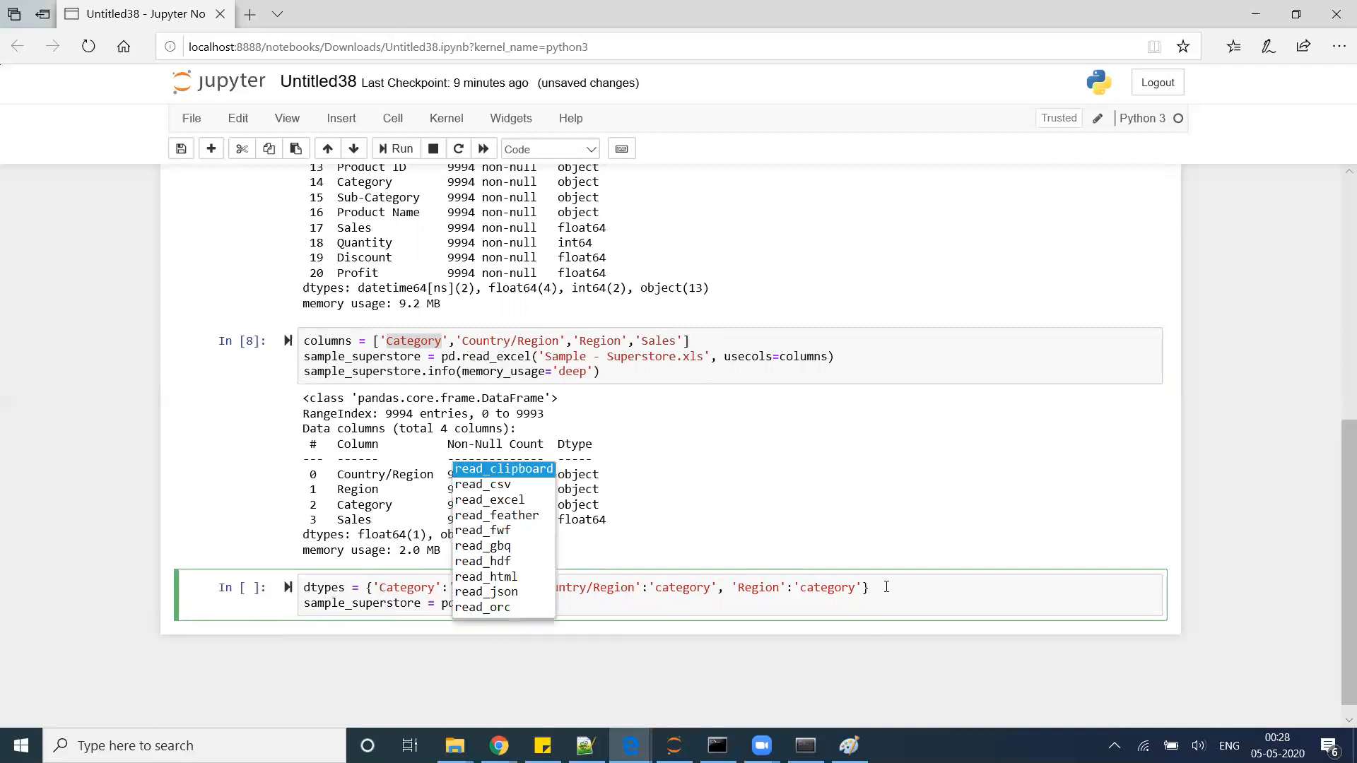
pyautogui.write('_ex')
pyautogui.press('Tab')
pyautogui.write('(')
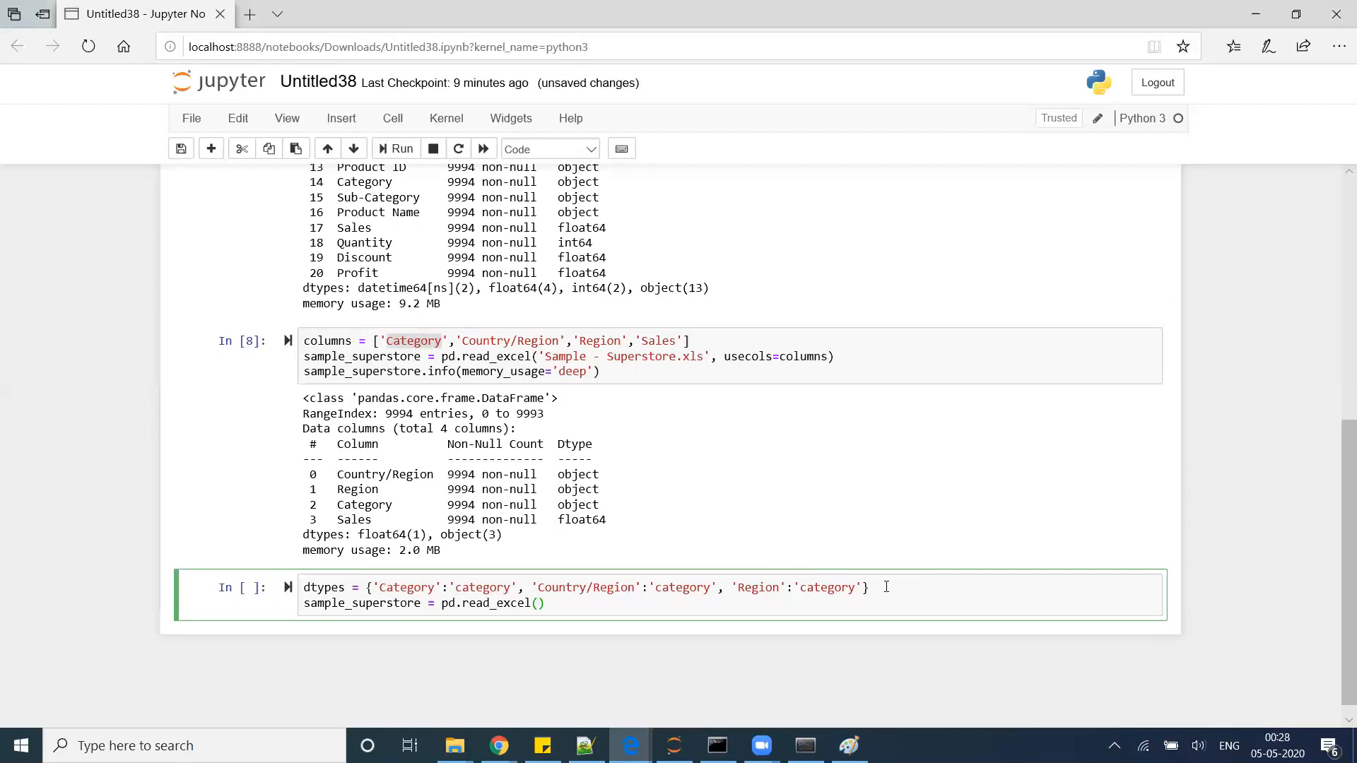
pyautogui.write("'sam")
pyautogui.press('Tab')
pyautogui.press('Return')
pyautogui.press('BackSpace')
pyautogui.press('BackSpace')
pyautogui.press('BackSpace')
pyautogui.press('BackSpace')
pyautogui.press('BackSpace')
pyautogui.press('BackSpace')
pyautogui.press('BackSpace')
pyautogui.press('BackSpace')
pyautogui.press('BackSpace')
pyautogui.press('BackSpace')
pyautogui.press('BackSpace')
pyautogui.press('BackSpace')
pyautogui.press('Tab')
pyautogui.press('Return')
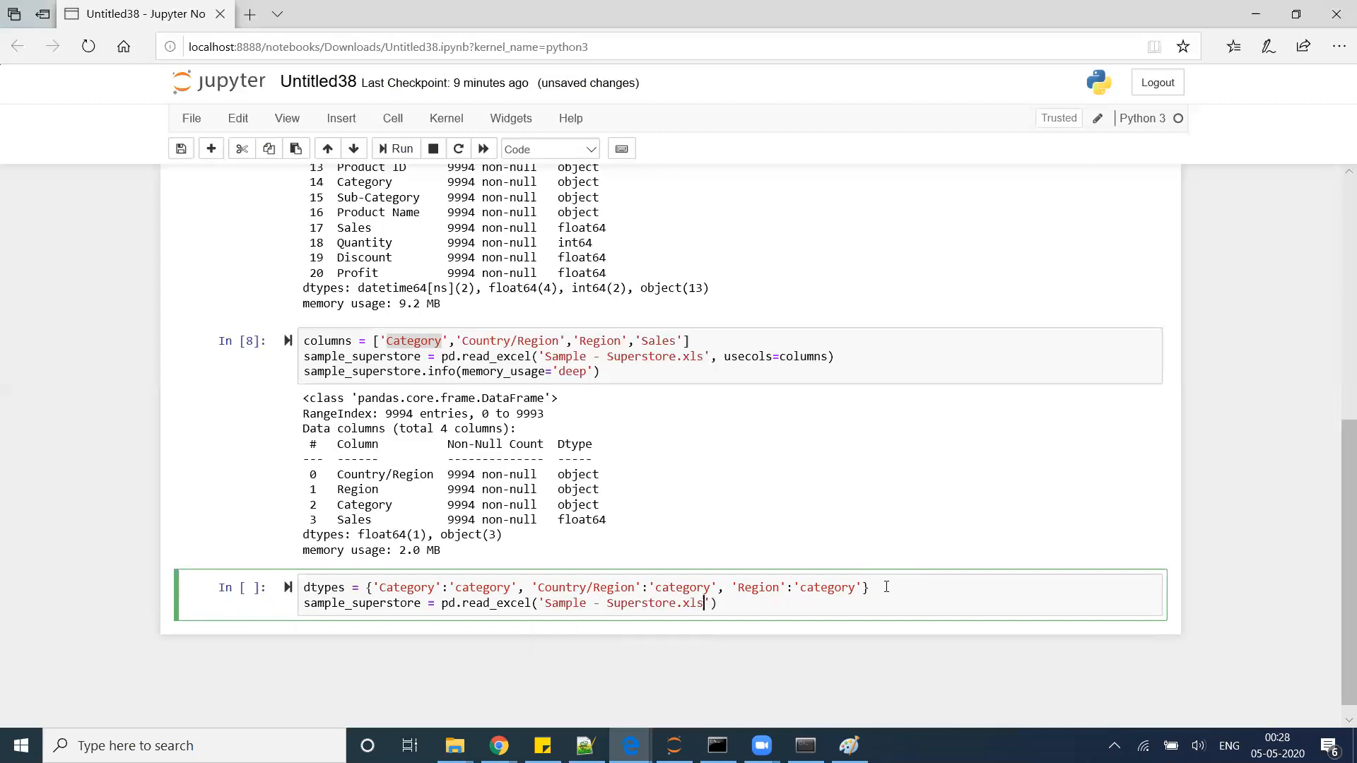
pyautogui.press('End')
pyautogui.write(', usecols=')
pyautogui.write('col')
# Add usecols=columns and dtype=dtypes to the call and run the cell
pyautogui.press('Tab')
pyautogui.press('Return')
pyautogui.write(', ')
pyautogui.write('dty')
pyautogui.press('Tab')
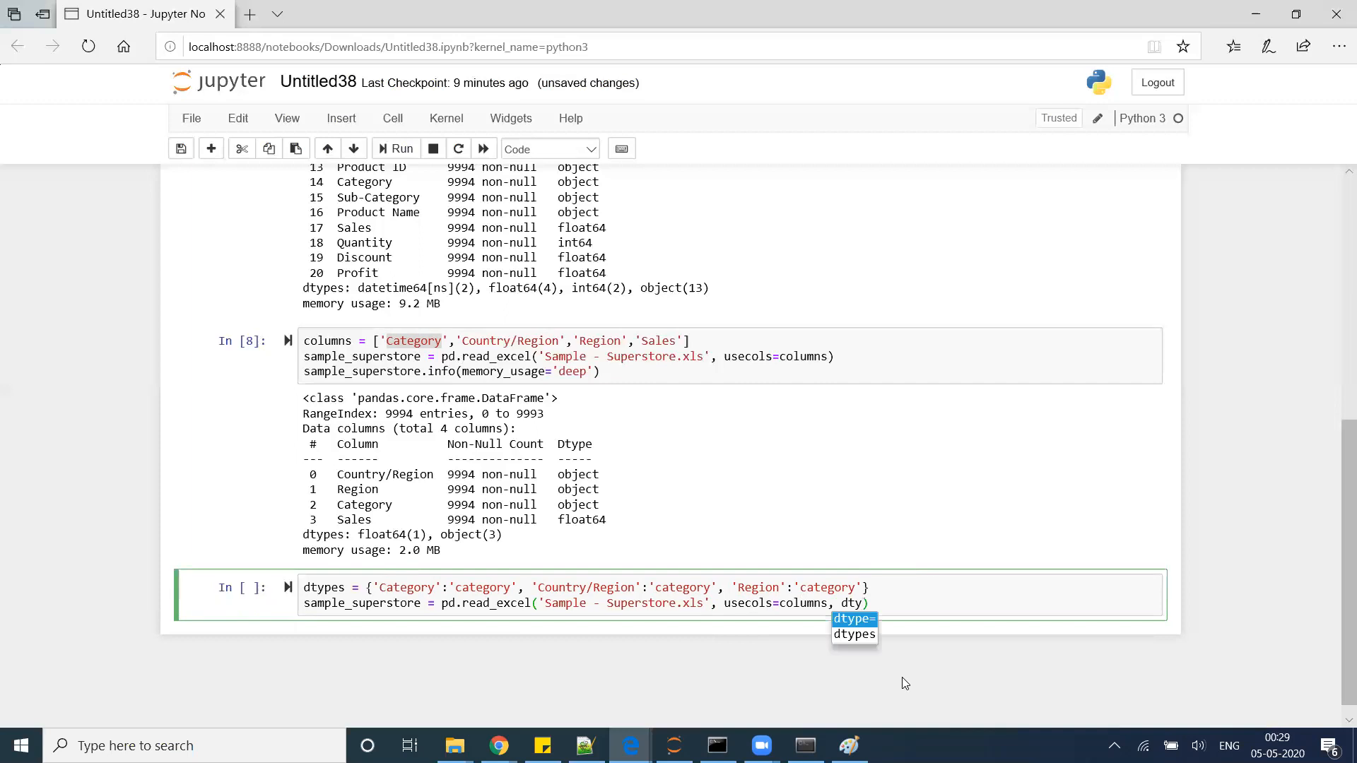
pyautogui.press('Return')
pyautogui.write('dt')
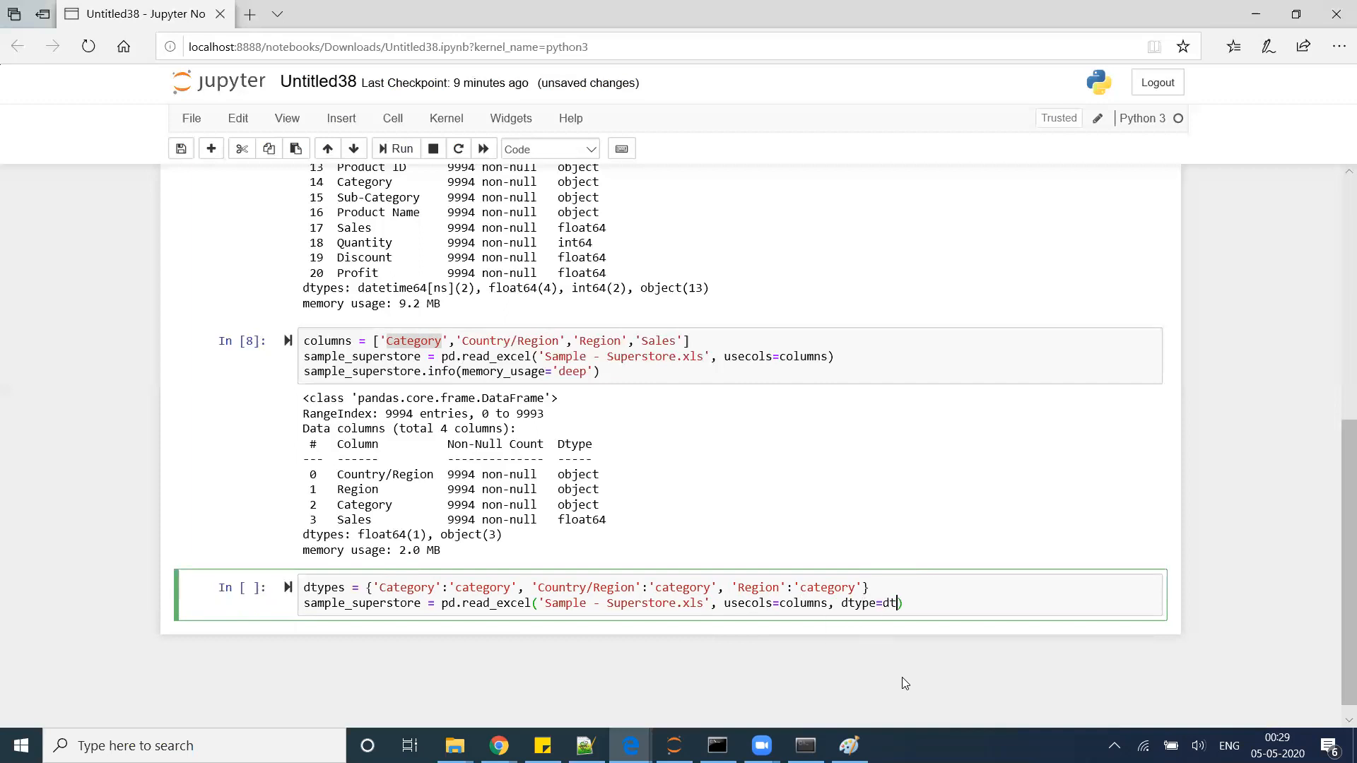
pyautogui.press('Tab')
pyautogui.press('Return')
pyautogui.hotkey('ctrl', 'Return')
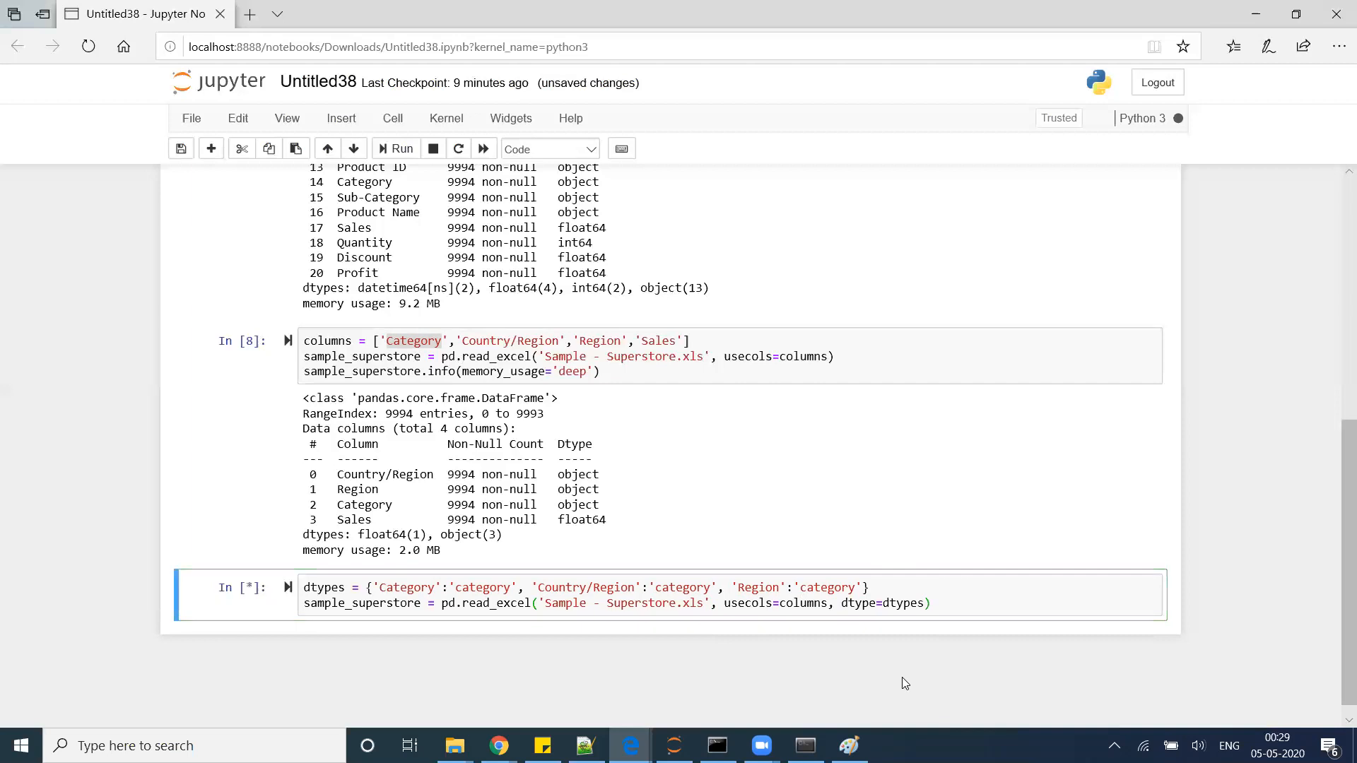
# Add a sample_superstore line and run the cell to display the DataFrame
pyautogui.click(943, 603)
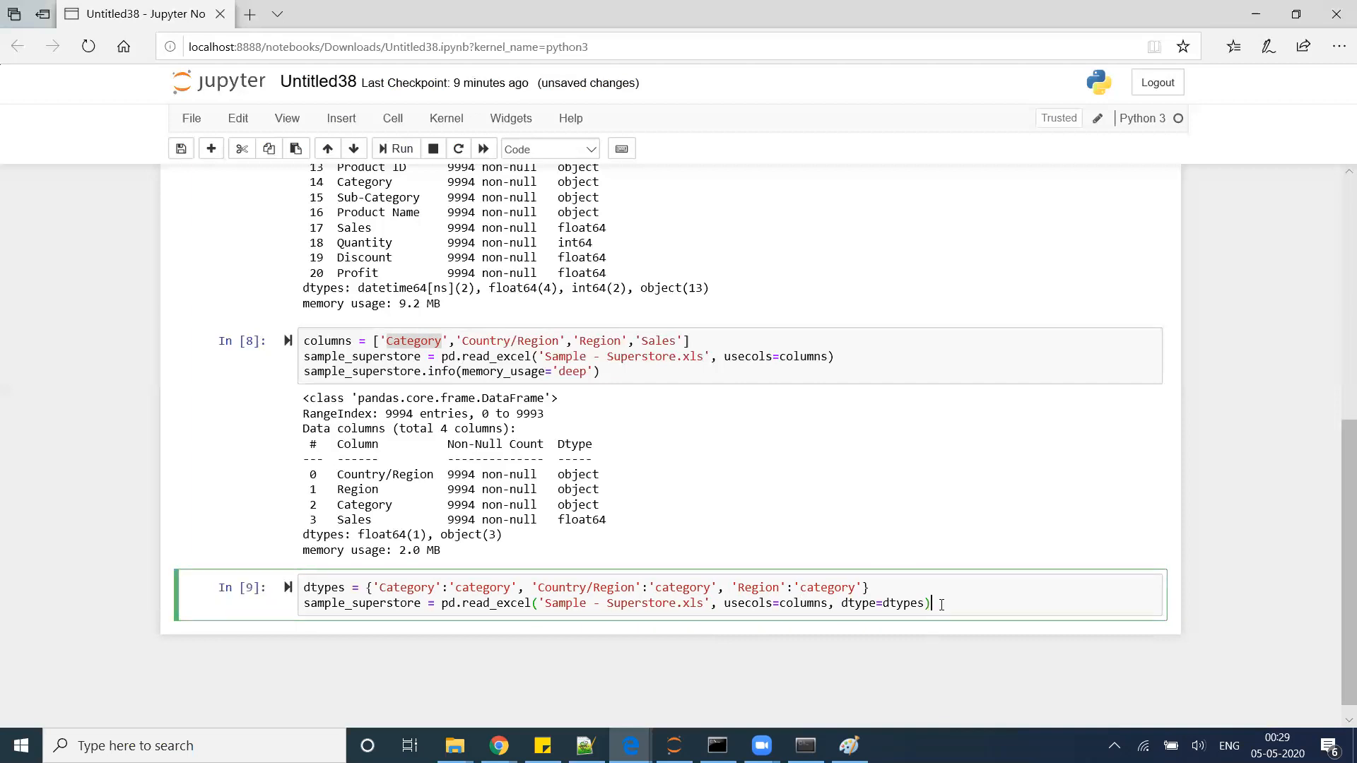
pyautogui.press('Return')
pyautogui.write('sam')
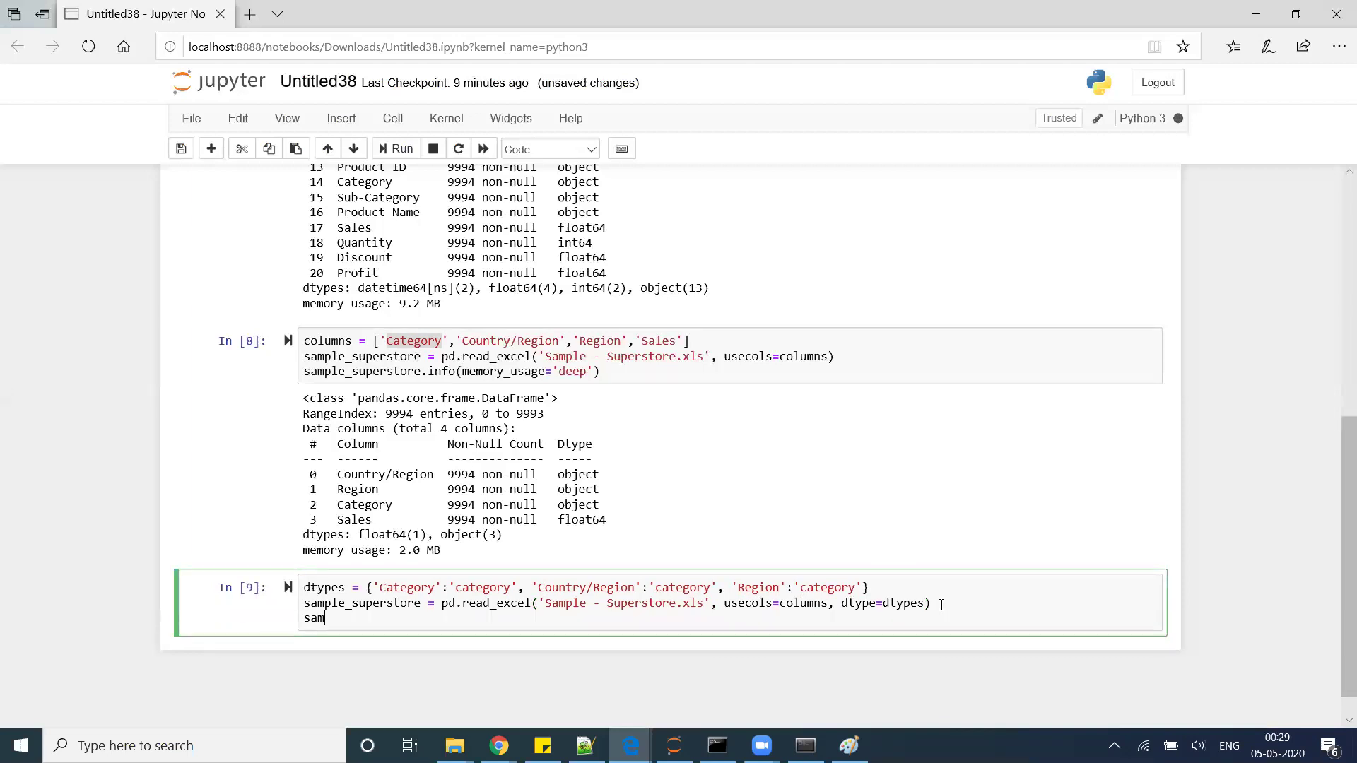
pyautogui.press('Tab')
pyautogui.press('Return')
pyautogui.hotkey('ctrl', 'Return')
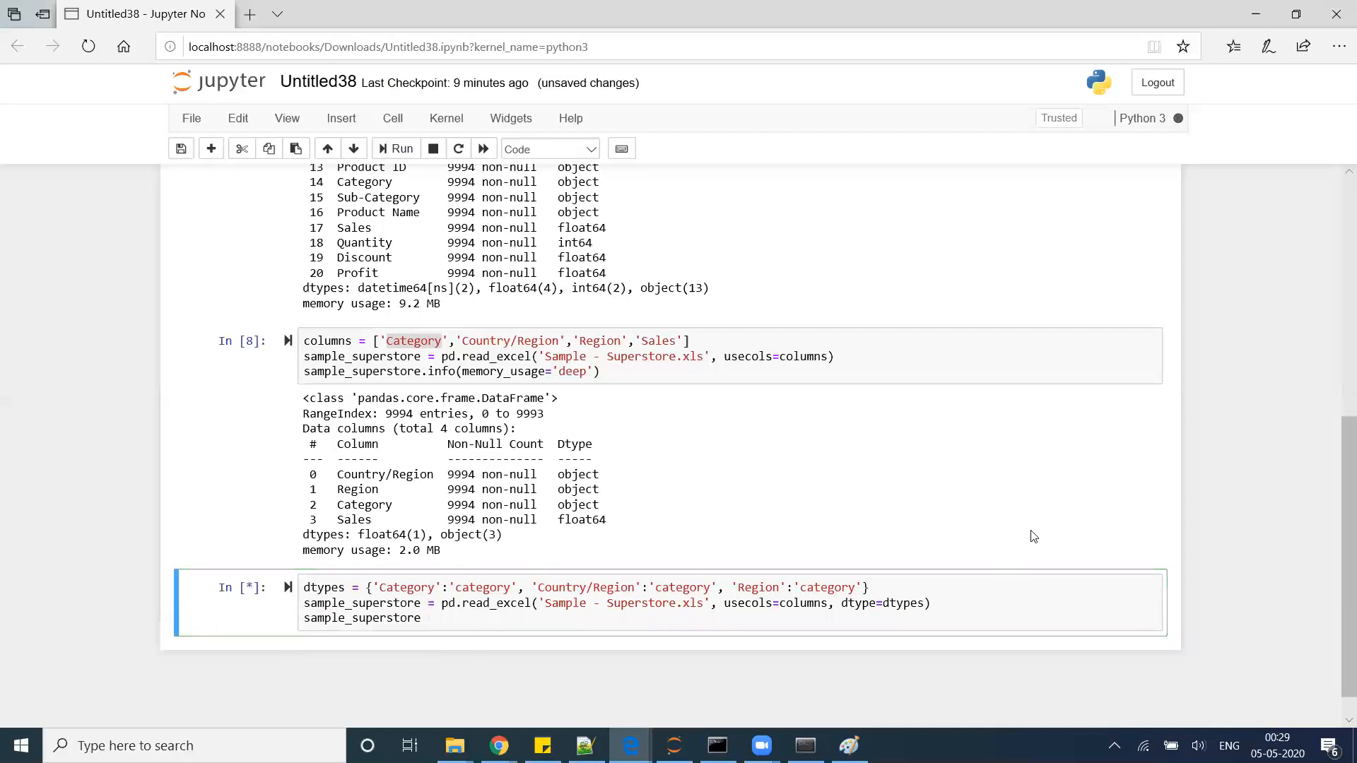
pyautogui.scroll(-3, 774, 547)
pyautogui.scroll(-3, 513, 436)
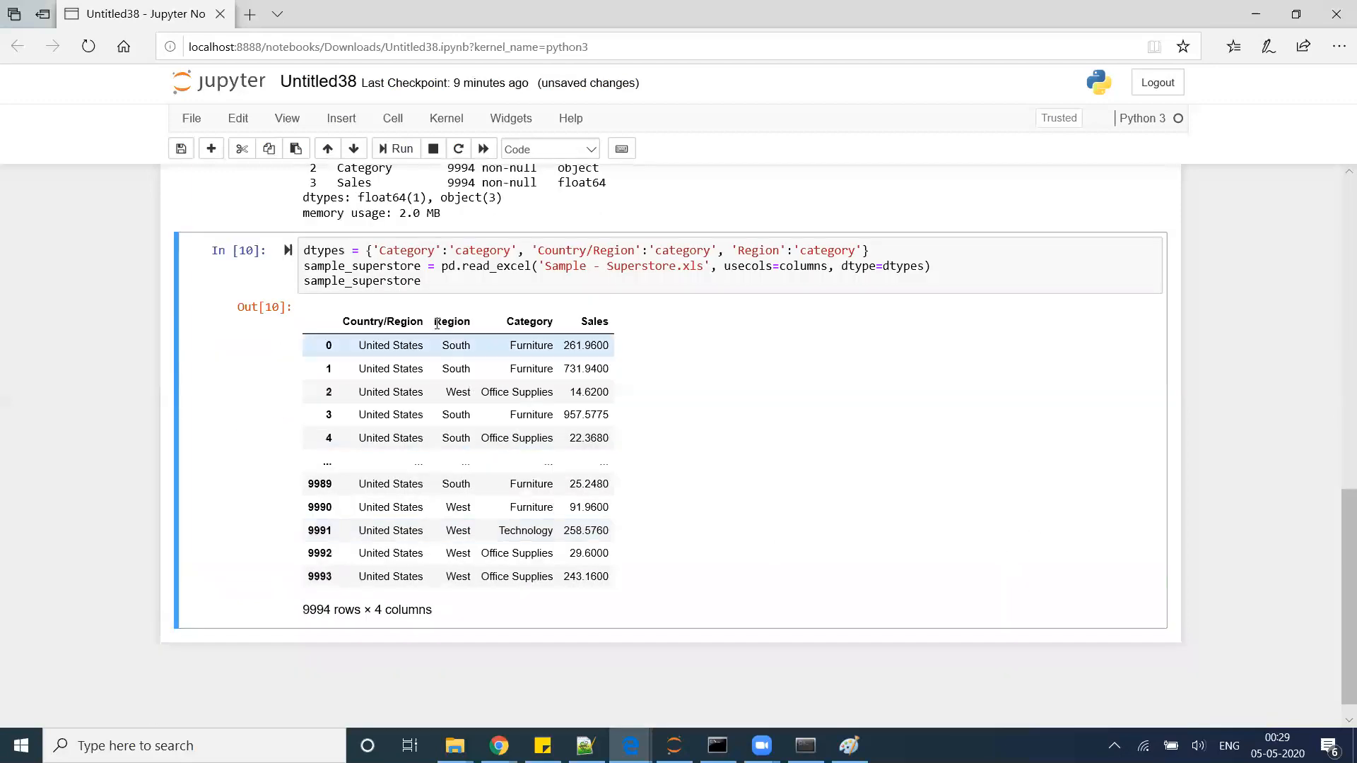
# Change it to .info(memoryusage='deep'), hit a TypeError, and insert the missing underscore
pyautogui.click(440, 282)
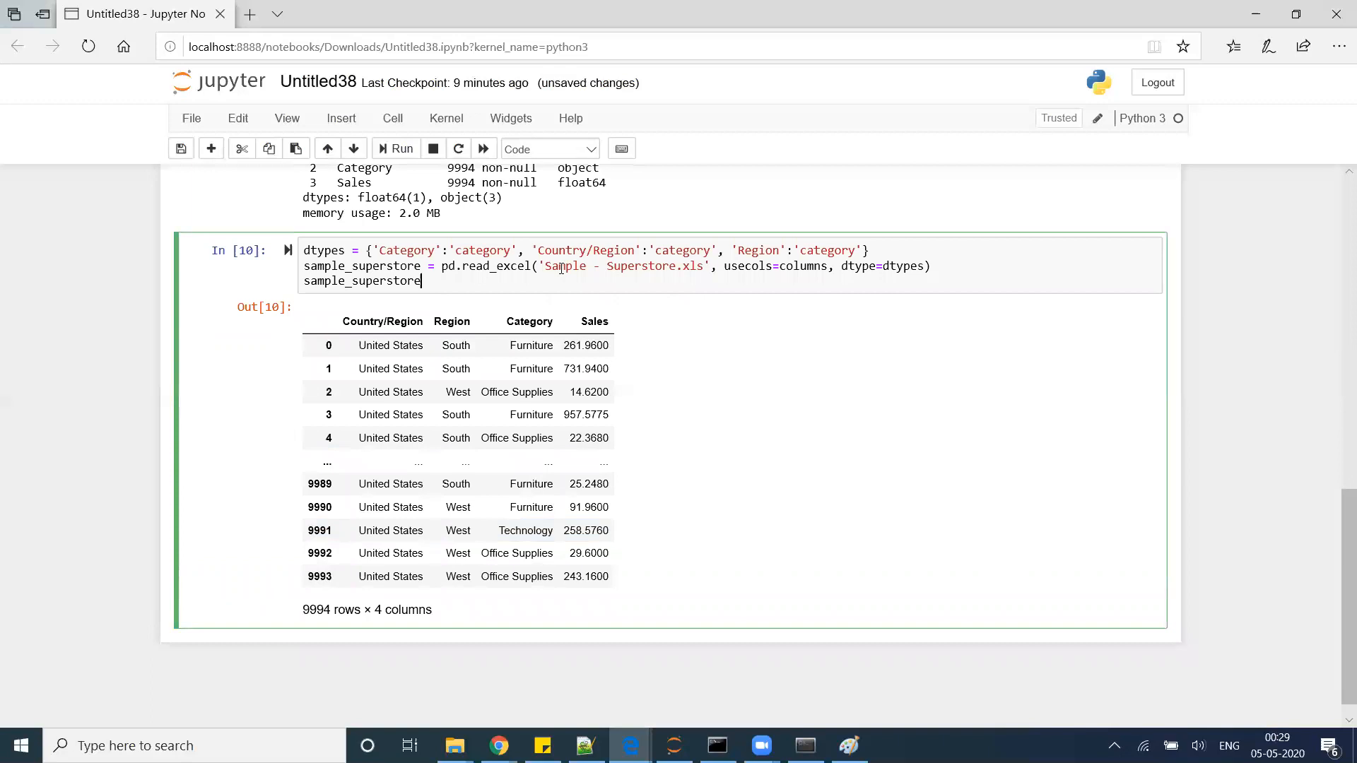
pyautogui.write('.info')
pyautogui.write('()')
pyautogui.write('mem')
pyautogui.press('Tab')
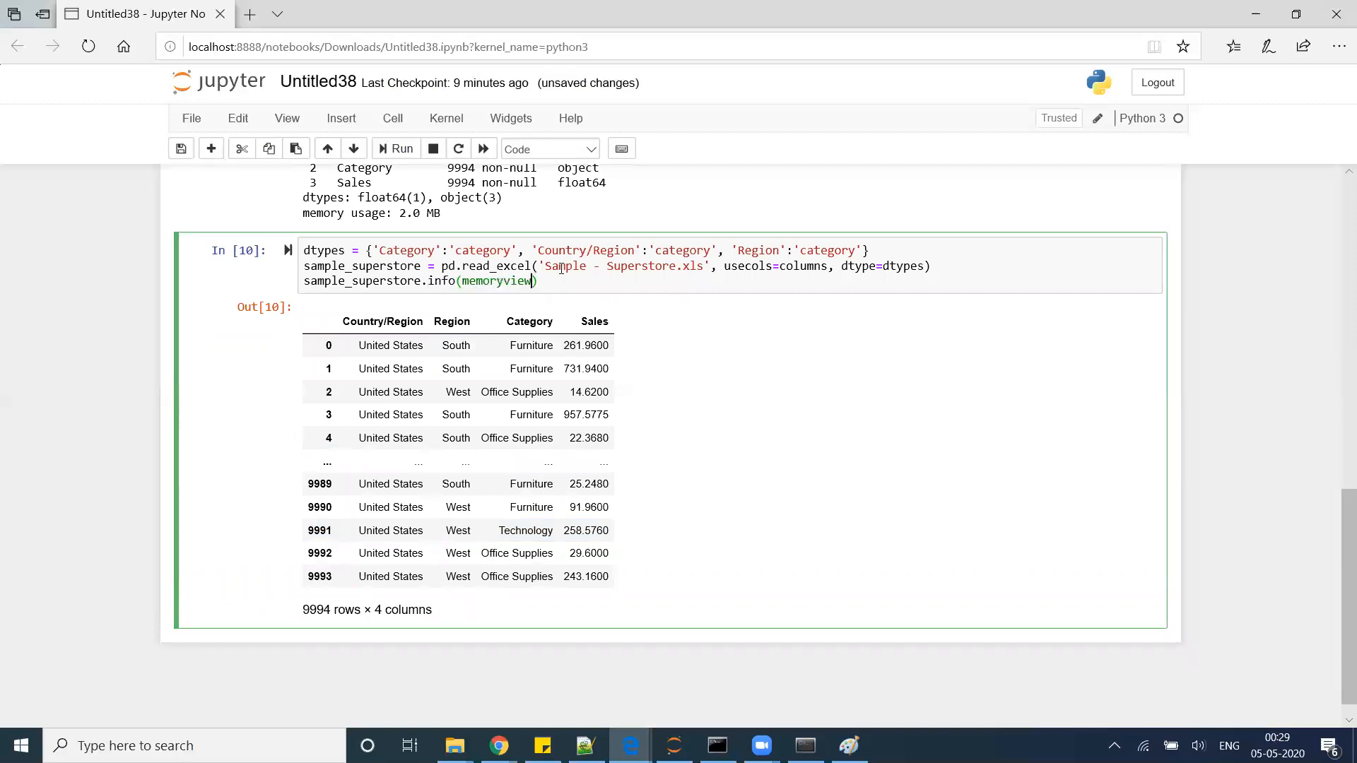
pyautogui.press('BackSpace')
pyautogui.press('BackSpace')
pyautogui.press('BackSpace')
pyautogui.write("usage='deep'")
pyautogui.hotkey('shift', 'Return')
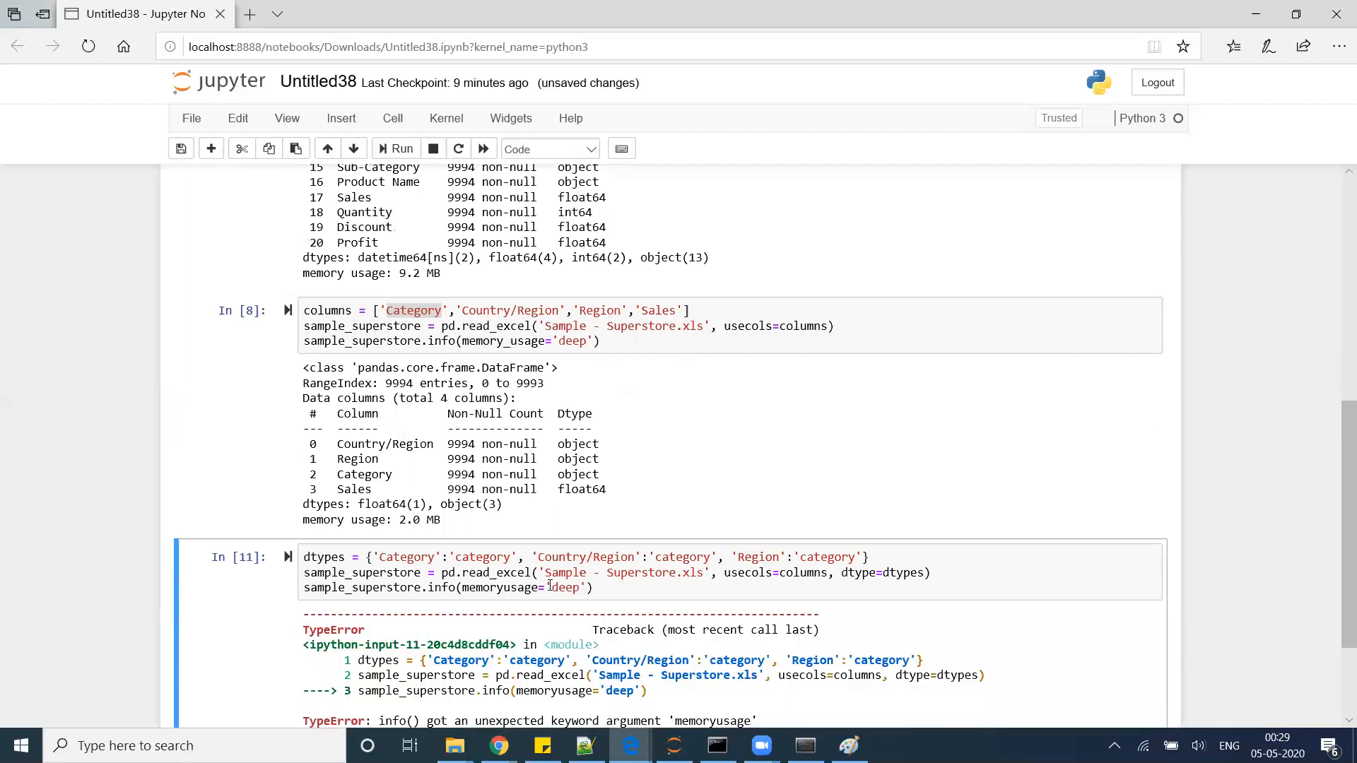
pyautogui.scroll(-2, 549, 584)
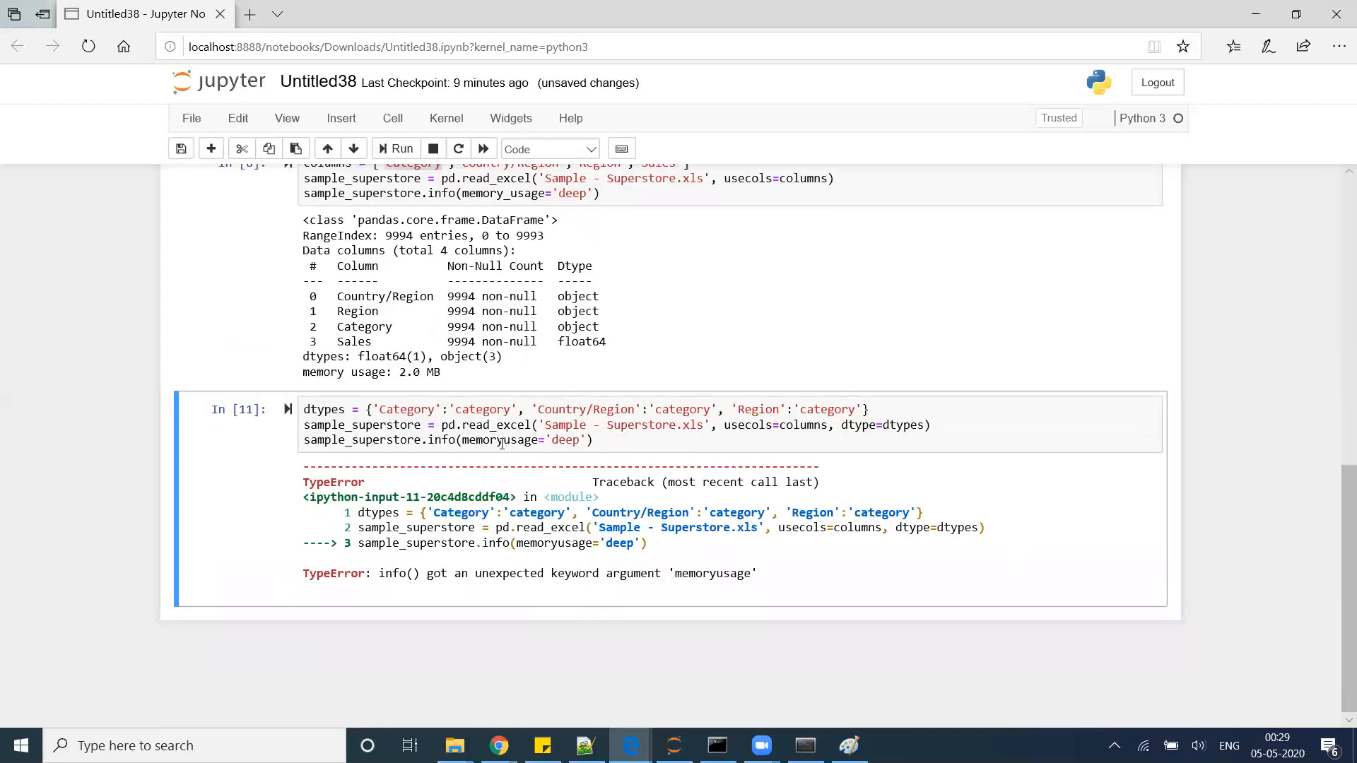
pyautogui.click(502, 442)
pyautogui.write('_')
# Re-run the corrected cell and highlight the 108.1 KB figure and the category dtype
pyautogui.hotkey('shift', 'Return')
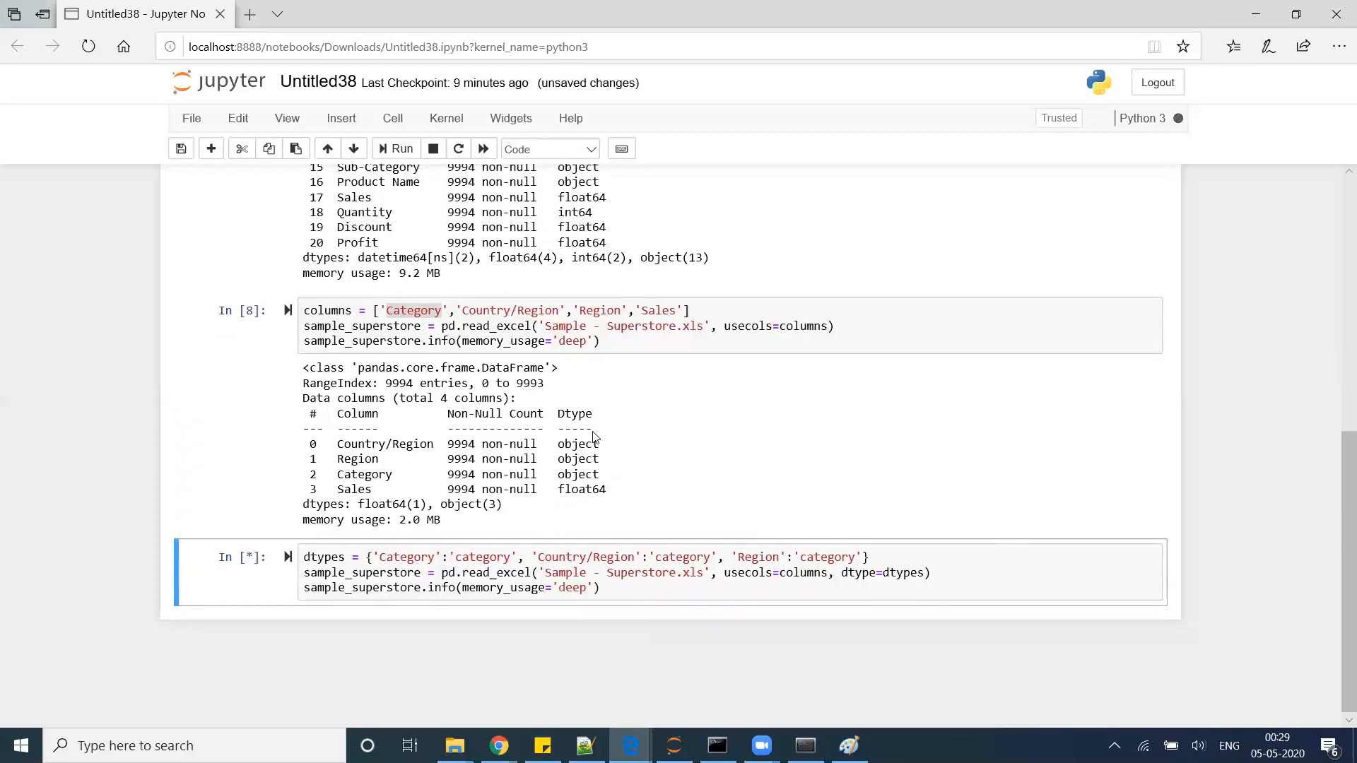
pyautogui.scroll(-2, 488, 509)
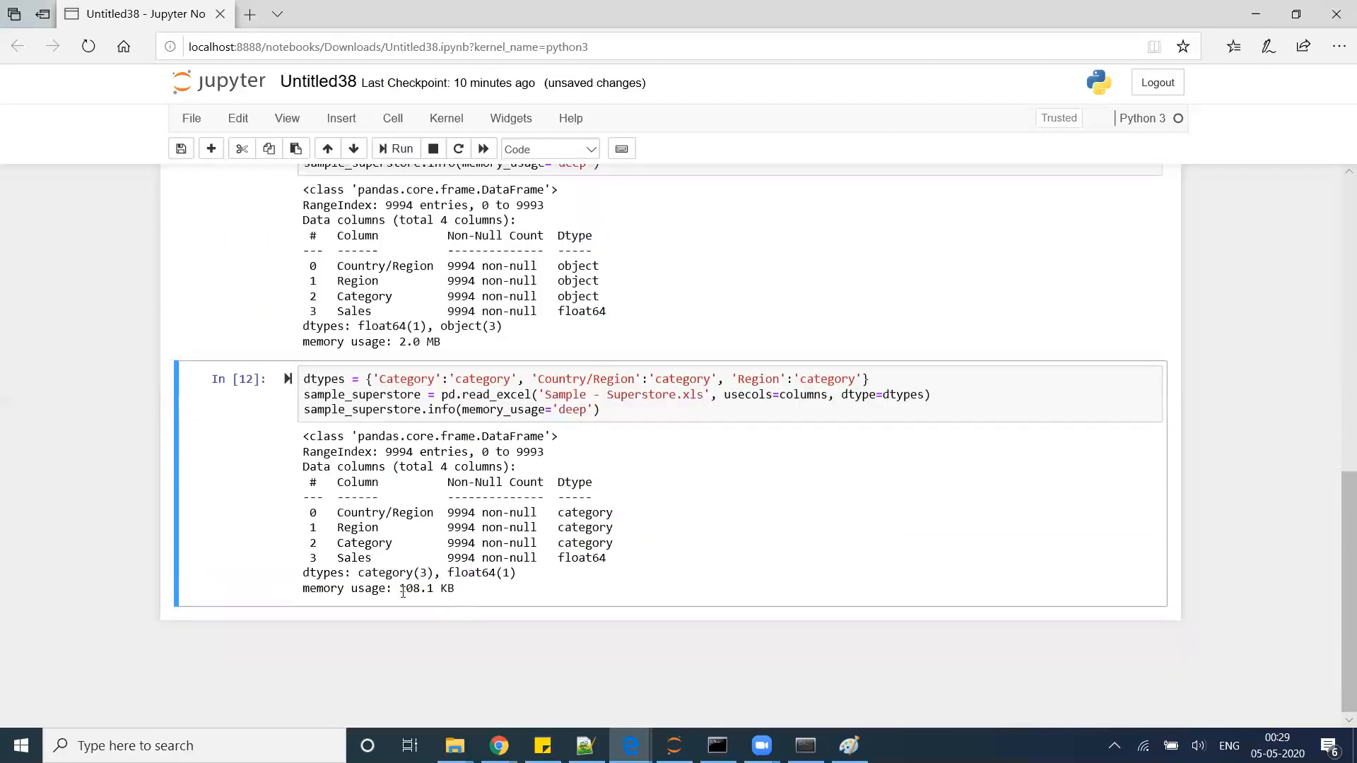
pyautogui.moveTo(399, 588); pyautogui.dragTo(448, 588)
pyautogui.moveTo(558, 512); pyautogui.dragTo(585, 521)
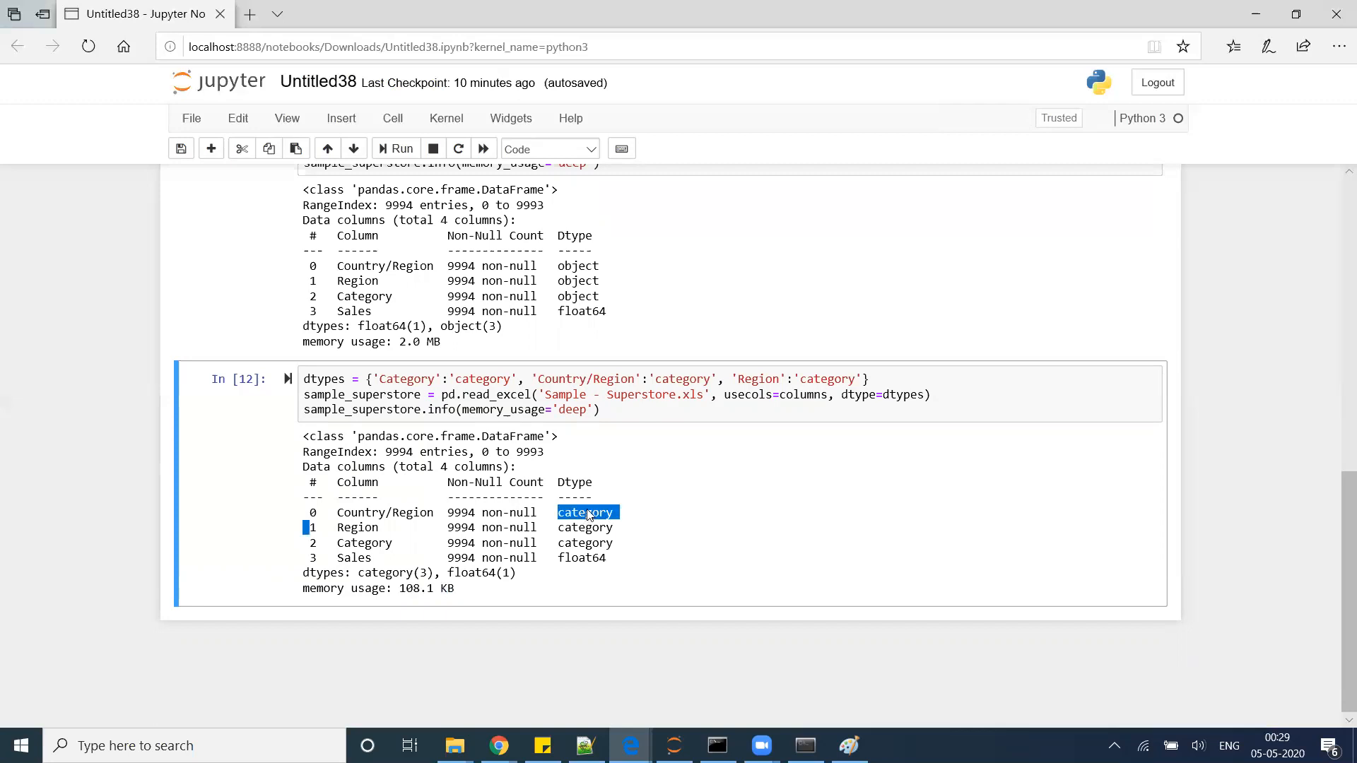